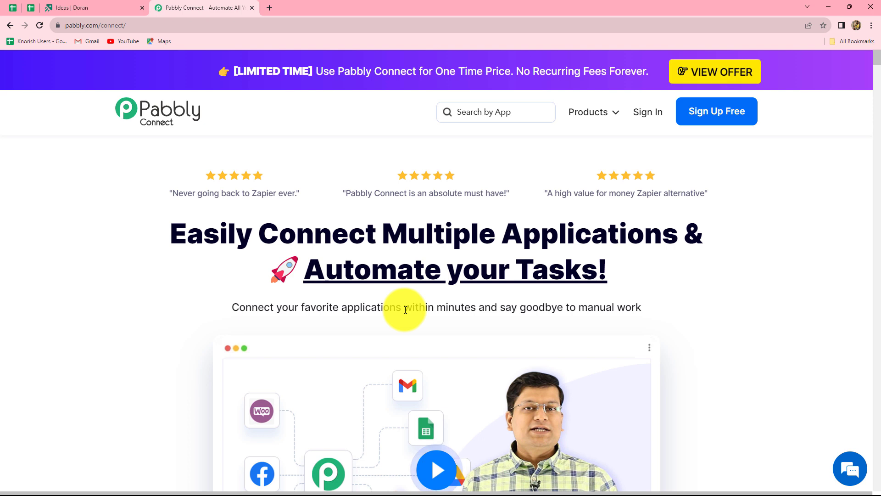
# Sign in and open Pabbly Connect from the All Apps page
pyautogui.click(650, 116)
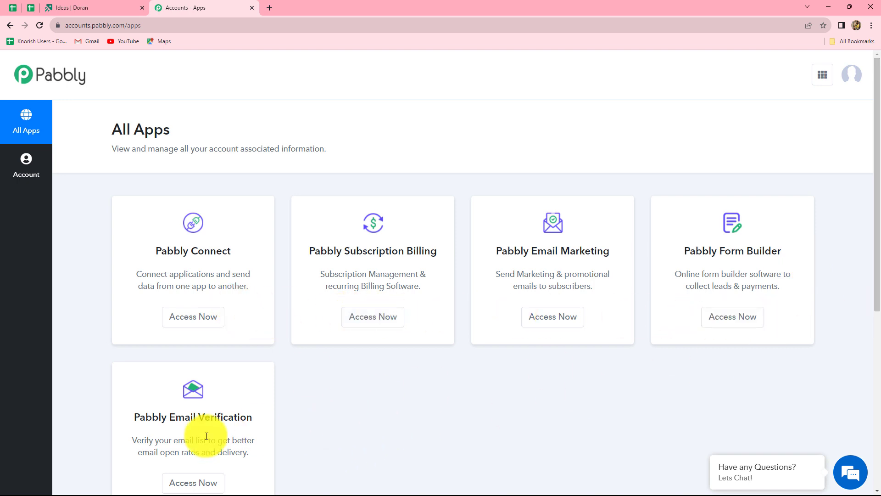
pyautogui.click(189, 323)
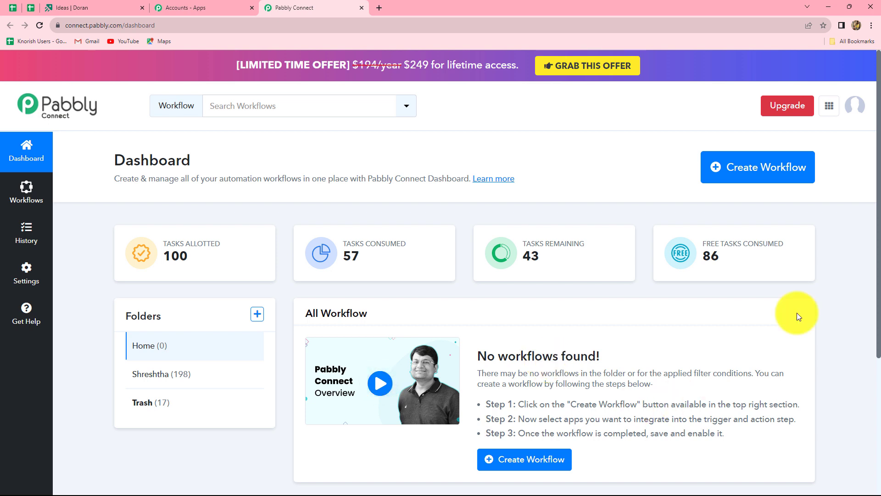
# Create a workflow named 'Get Email Notification for Doran Comment' in the Home folder
pyautogui.click(750, 179)
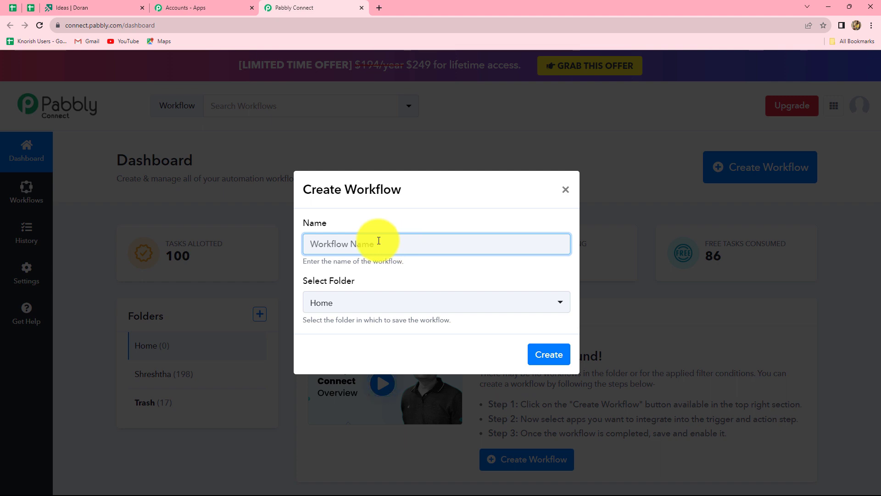
pyautogui.write('Get Email Notification for Doran Comment')
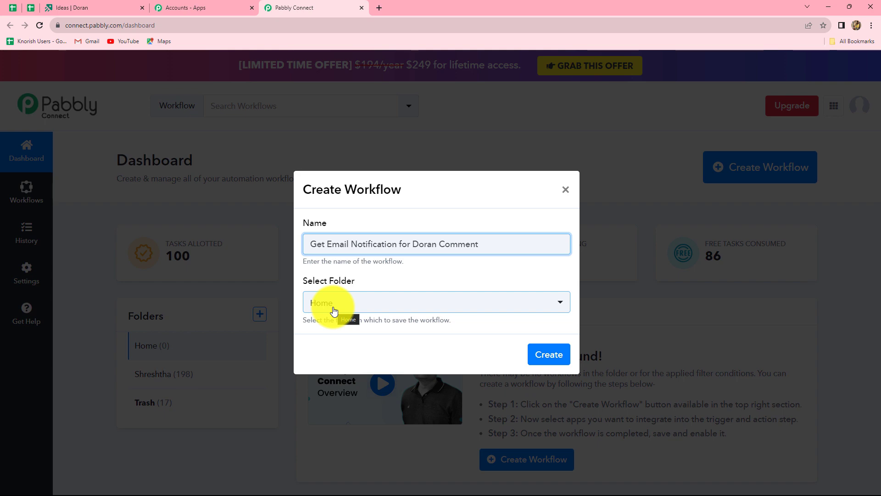
pyautogui.click(550, 354)
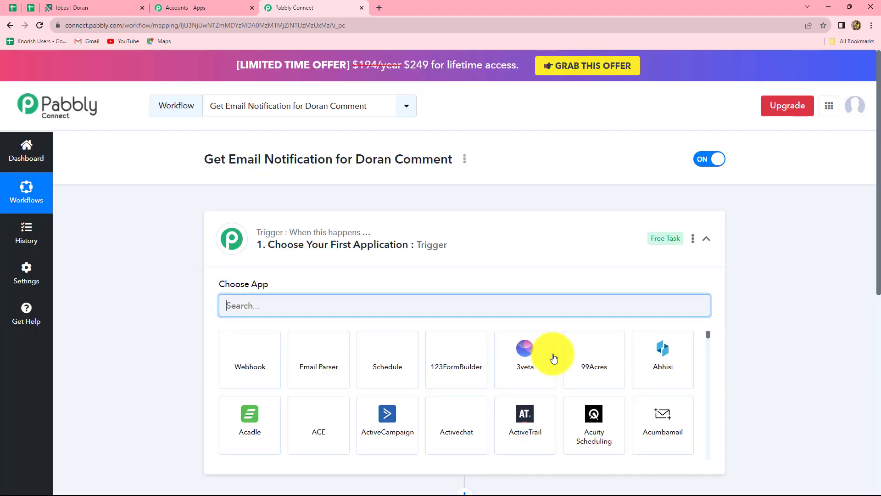
# Set the trigger app to Doran with the Comment Created trigger event
pyautogui.scroll(-3, 773, 356)
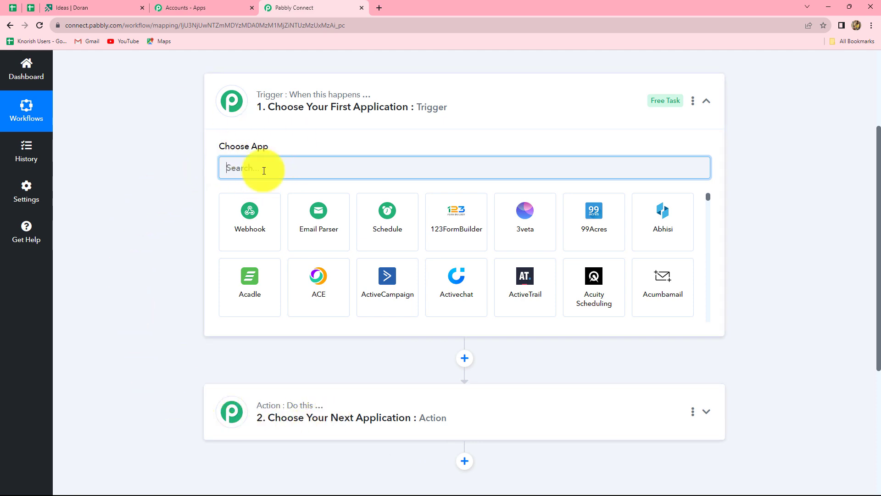
pyautogui.moveTo(282, 415)
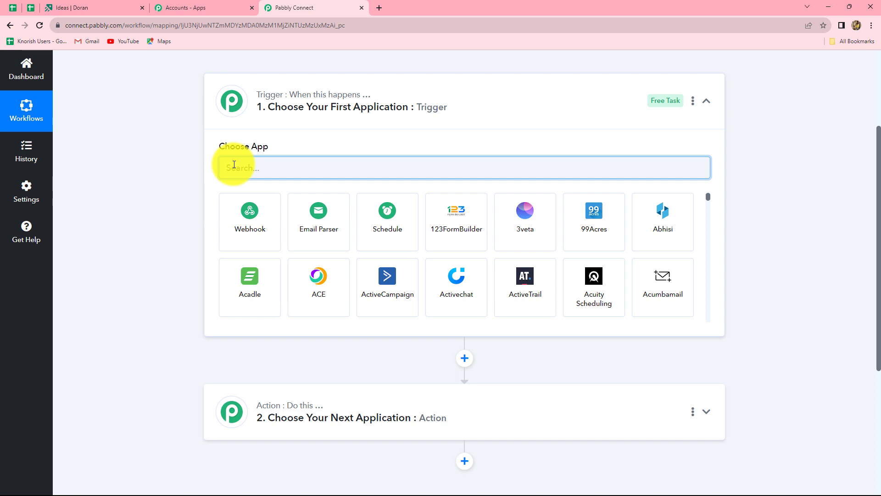
pyautogui.write('Dora')
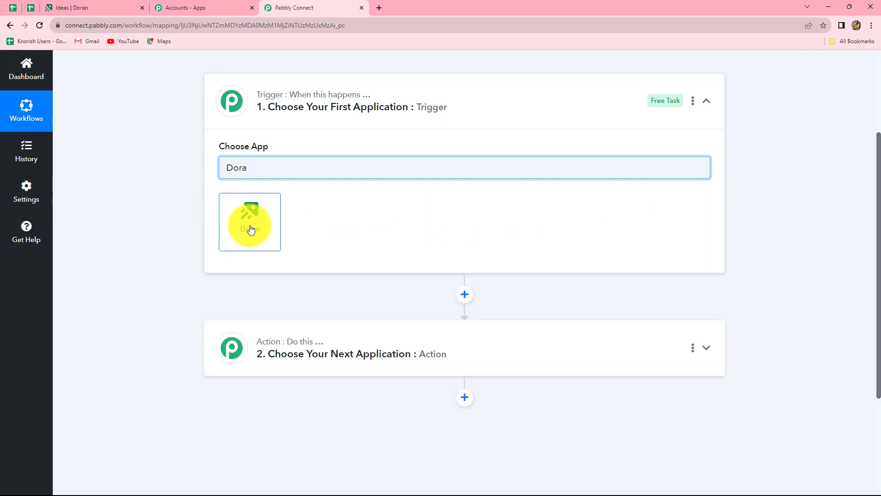
pyautogui.click(250, 229)
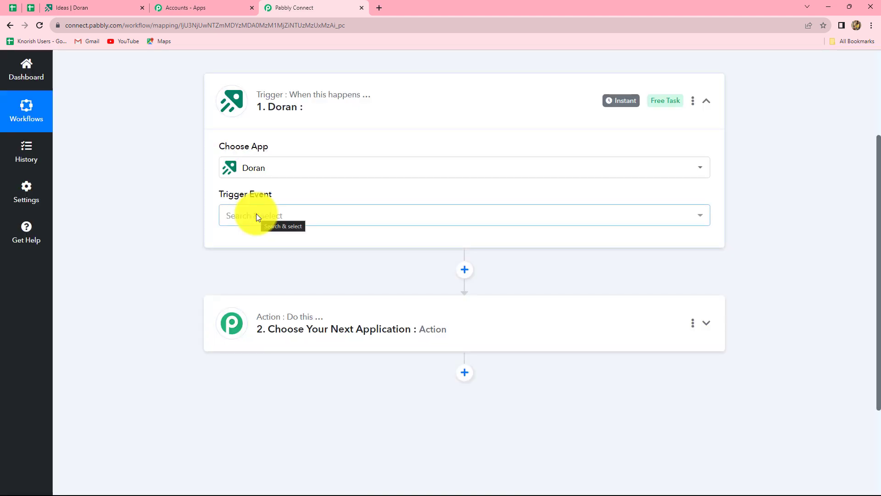
pyautogui.click(256, 215)
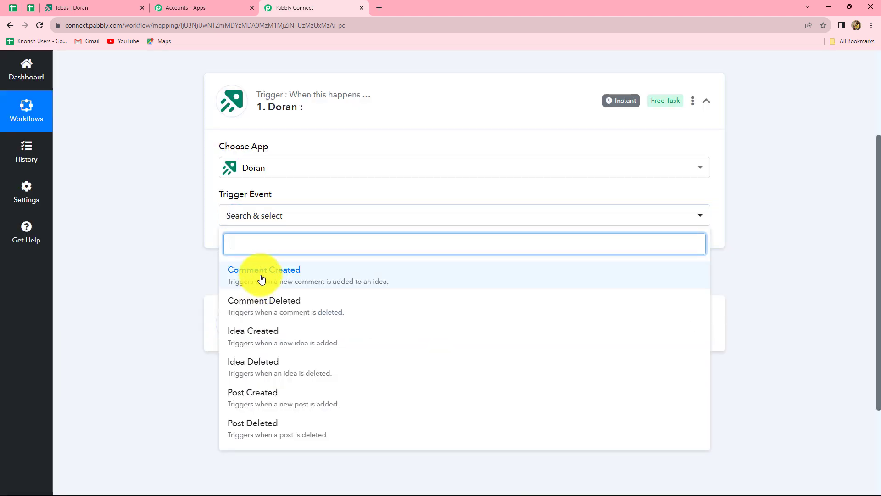
pyautogui.click(263, 275)
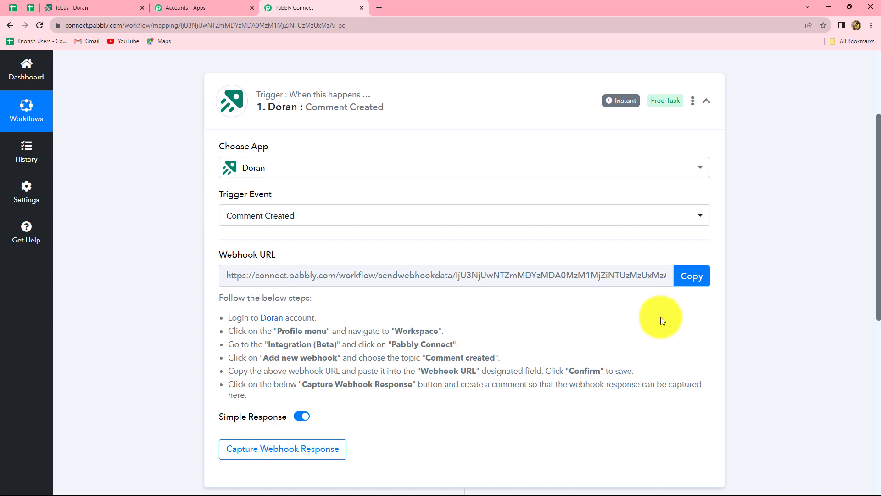
# Copy the Doran webhook URL from the Pabbly Connect trigger
pyautogui.click(683, 278)
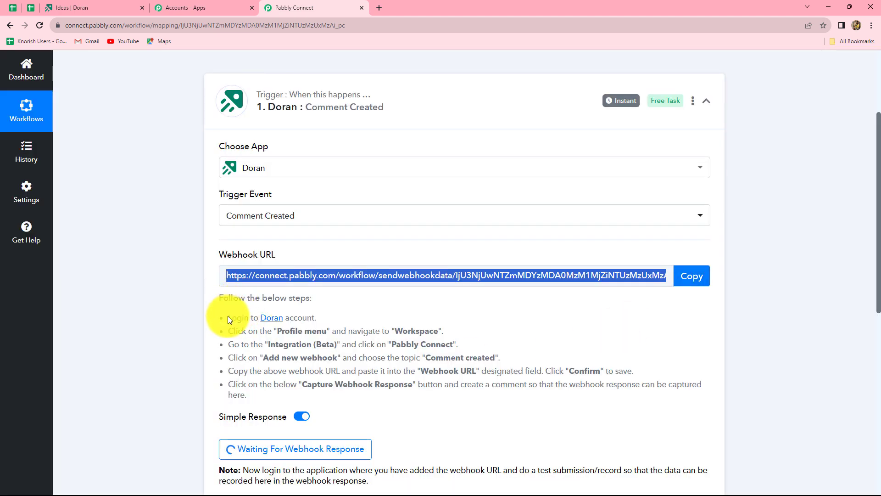
pyautogui.moveTo(229, 317); pyautogui.dragTo(433, 403)
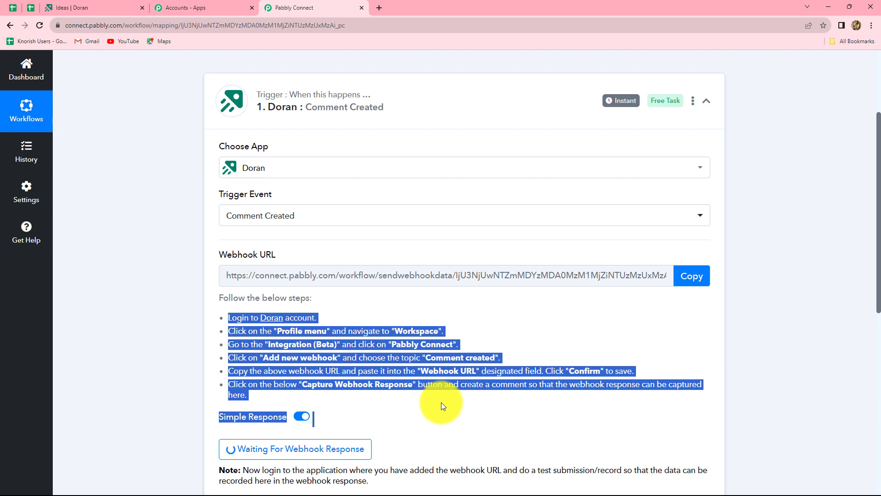
pyautogui.click(444, 409)
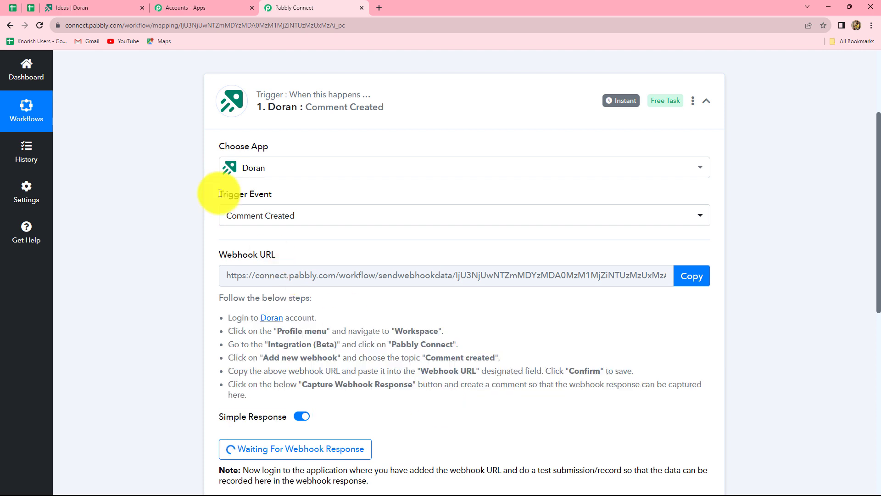
# In Doran, go to Workspace > Integration settings and open the Pabbly Connect integration
pyautogui.click(93, 5)
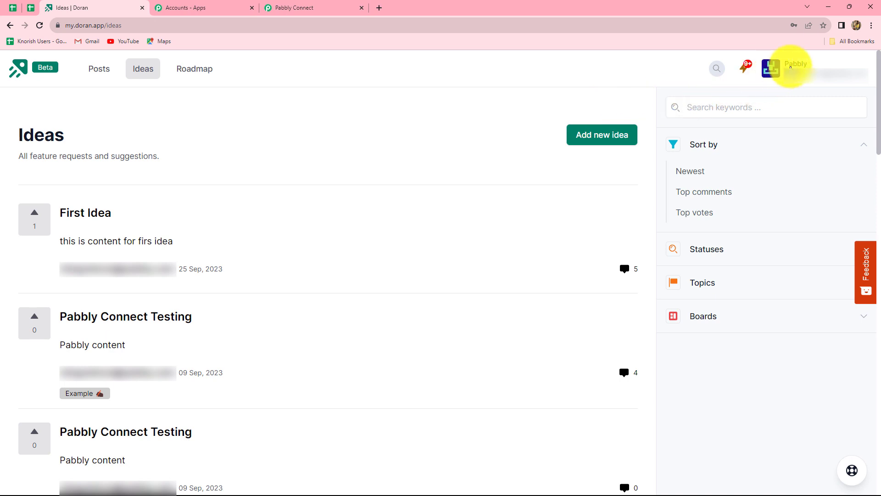
pyautogui.click(790, 67)
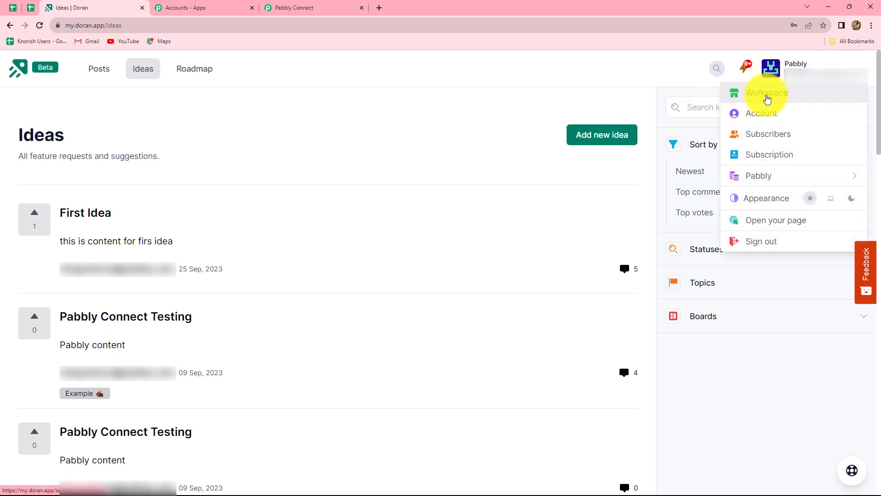
pyautogui.click(767, 95)
pyautogui.scroll(-1, 69, 280)
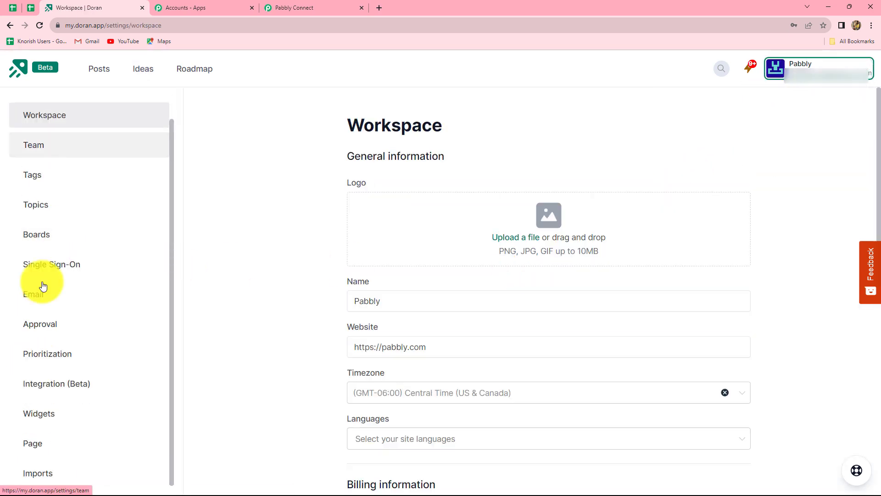
pyautogui.click(42, 389)
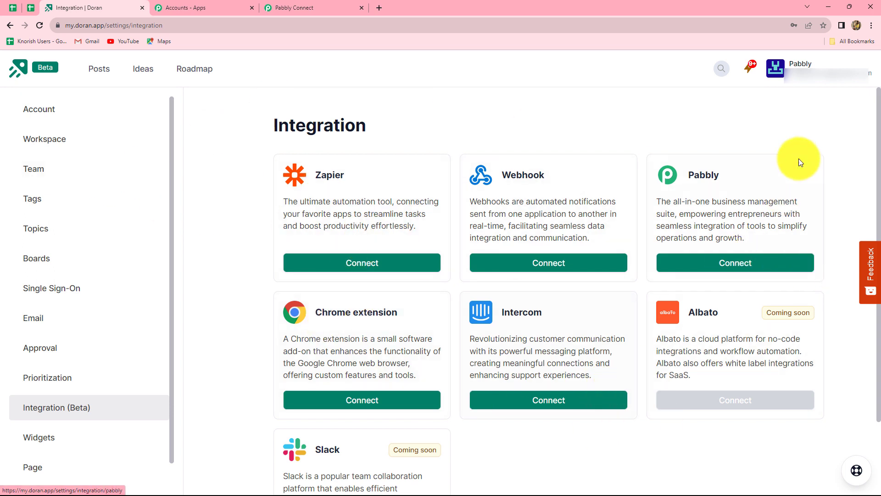
pyautogui.click(714, 269)
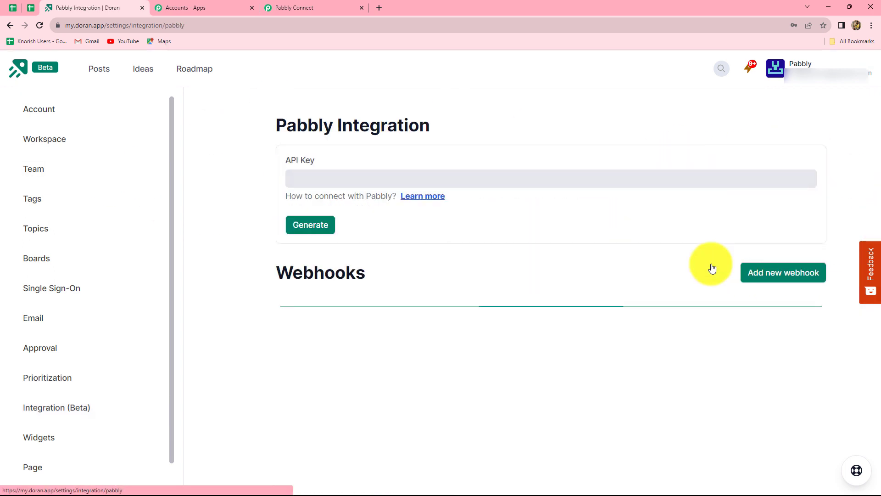
# Add a Doran webhook with topic 'Comment created' pointing to the pasted Pabbly webhook URL
pyautogui.scroll(-1, 308, 217)
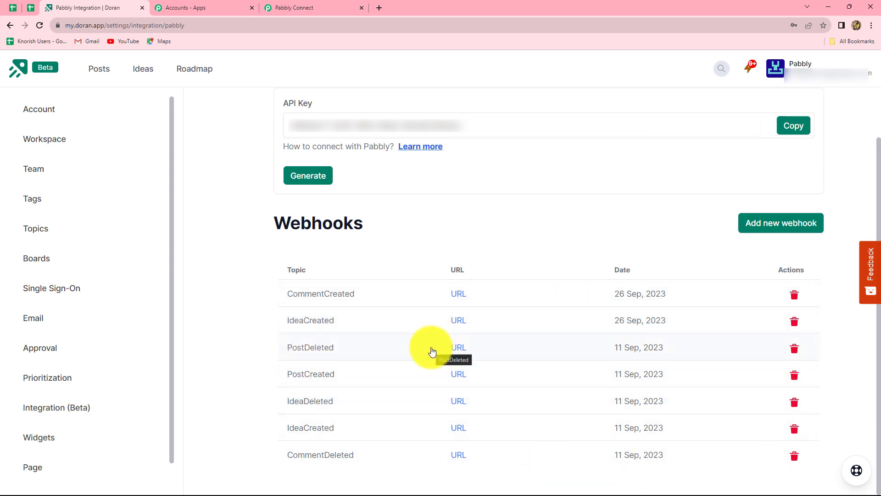
pyautogui.click(791, 233)
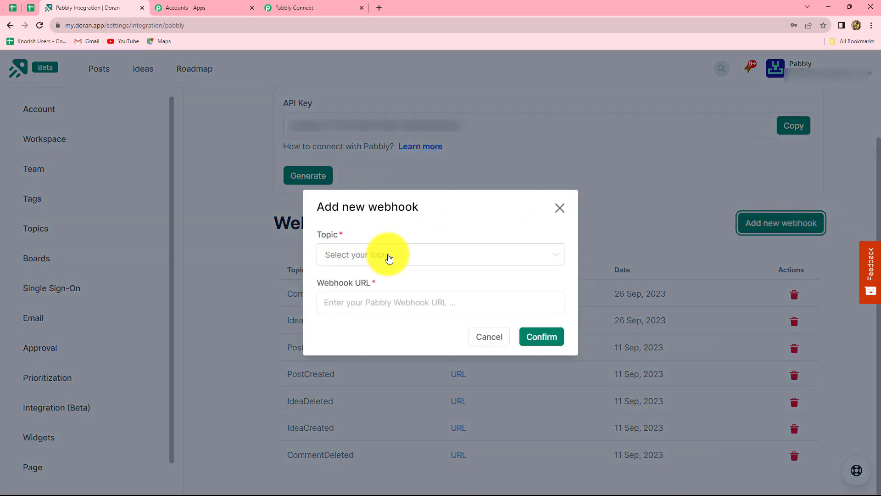
pyautogui.click(286, 6)
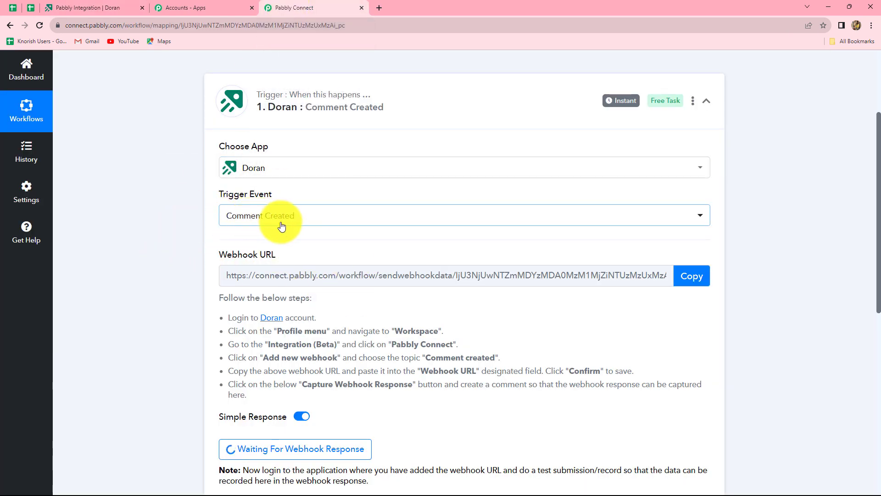
pyautogui.click(99, 5)
pyautogui.click(428, 256)
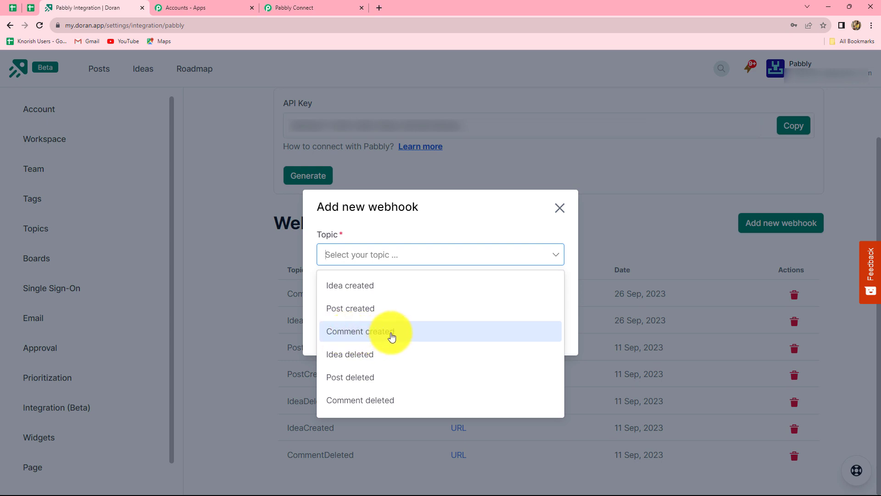
pyautogui.click(367, 332)
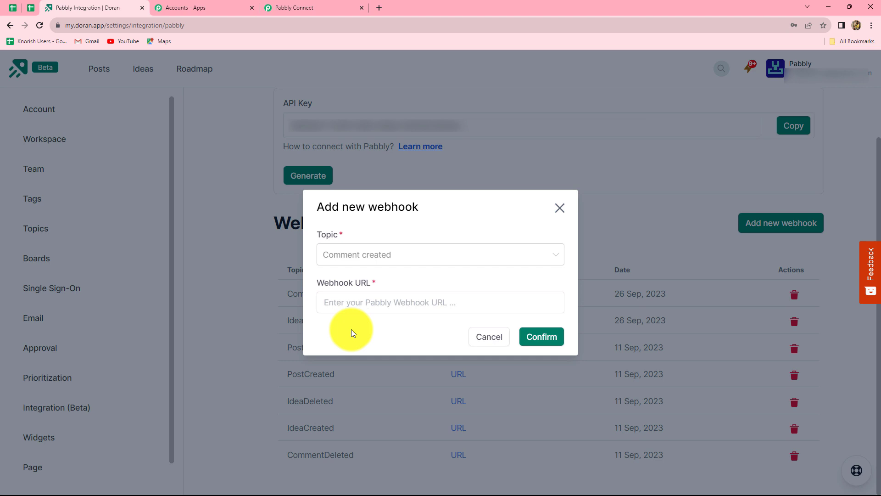
pyautogui.click(339, 303)
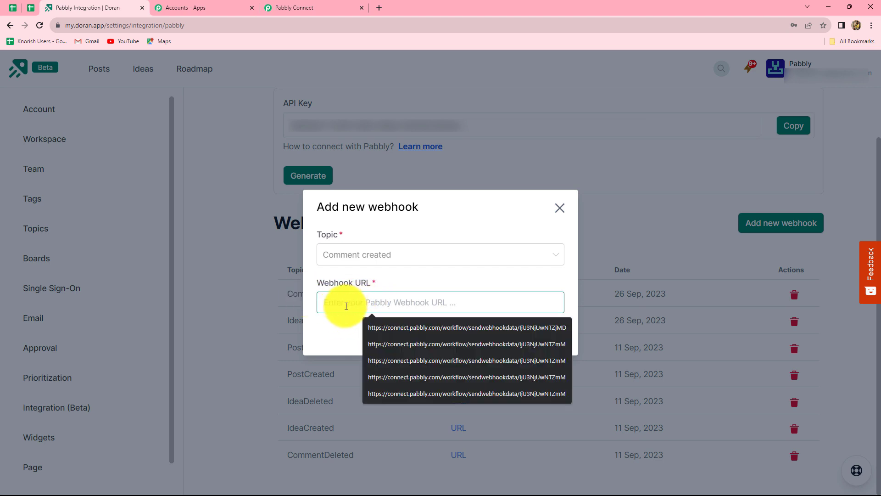
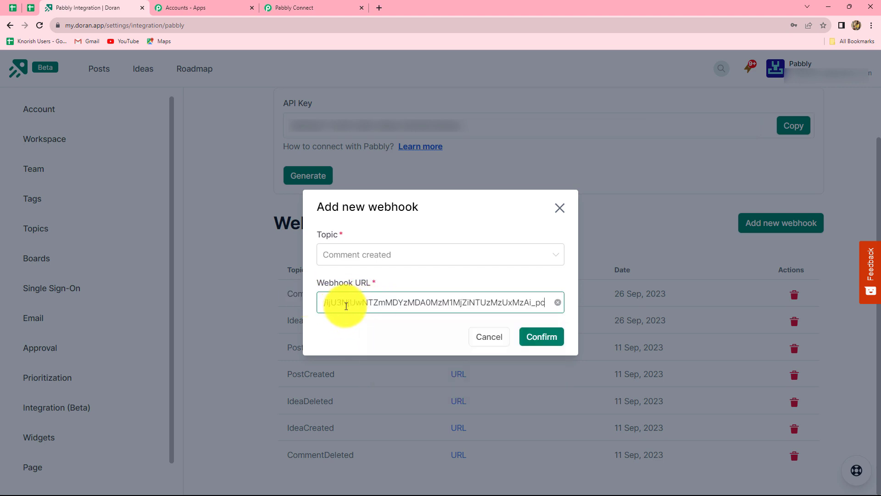
pyautogui.click(542, 342)
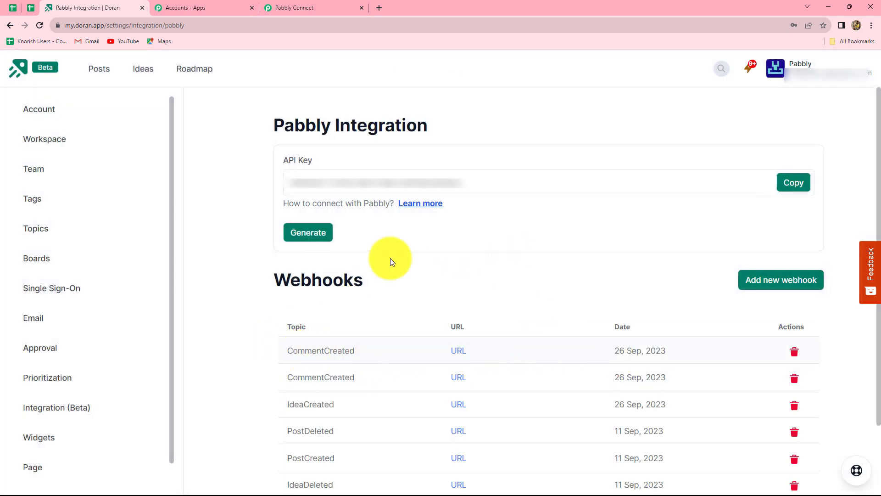
pyautogui.click(284, 7)
# Recapture the trigger's webhook response, then open the Posts page in Doran
pyautogui.scroll(-4, 368, 320)
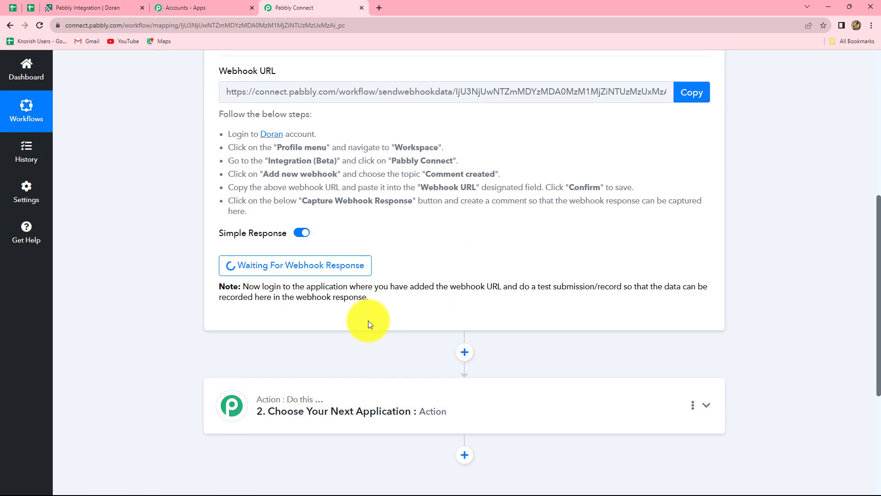
pyautogui.scroll(-5, 236, 374)
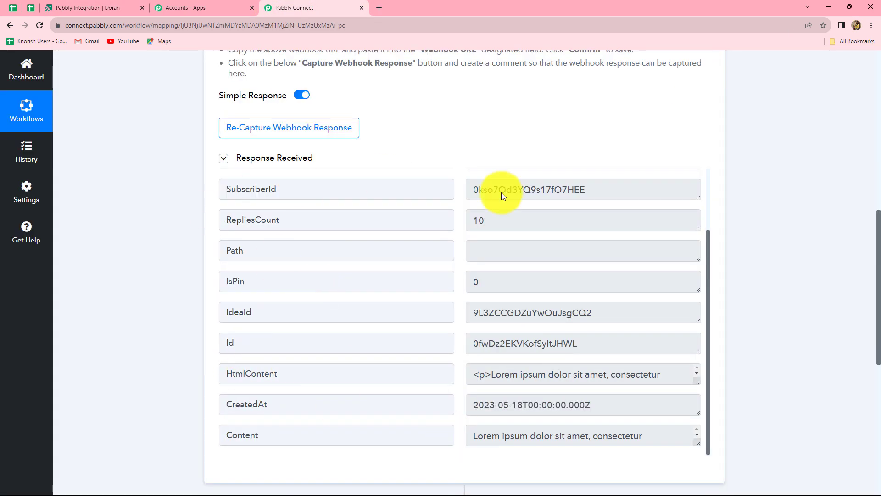
pyautogui.click(250, 131)
pyautogui.click(395, 338)
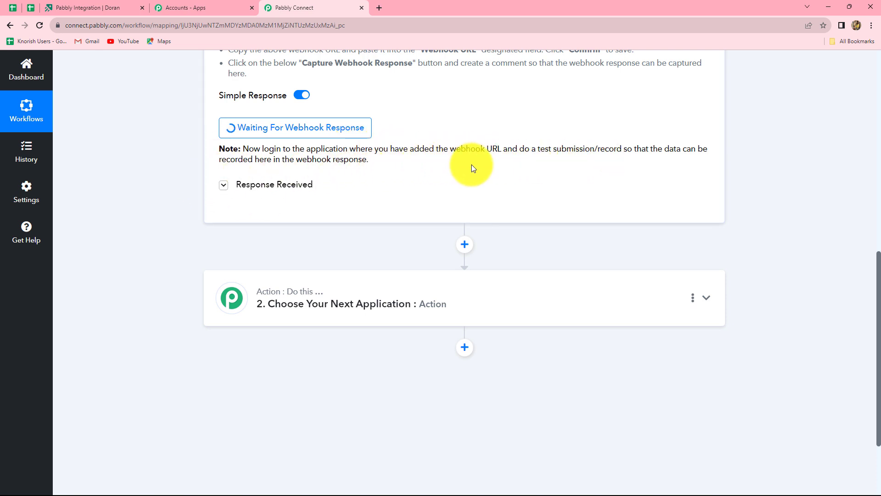
pyautogui.click(95, 4)
pyautogui.click(92, 69)
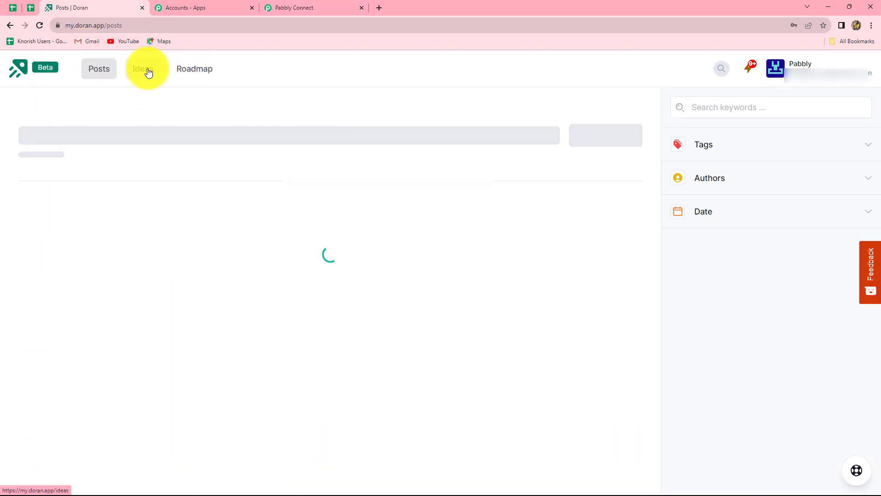
# Review the Doran Ideas list and open a private window for the public board
pyautogui.click(145, 69)
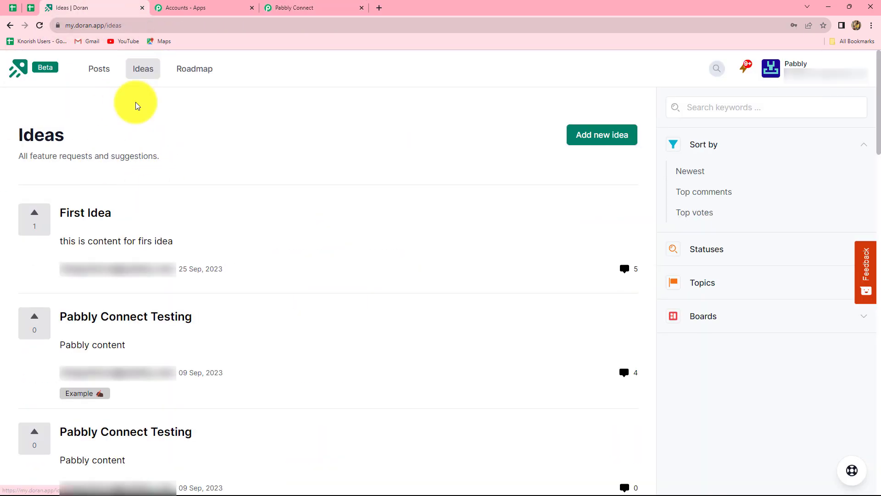
pyautogui.scroll(-5, 133, 232)
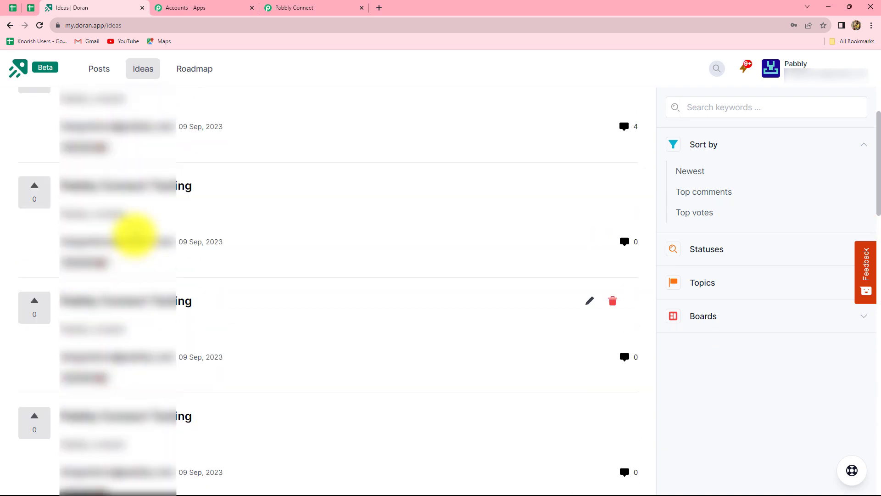
pyautogui.scroll(5, 133, 233)
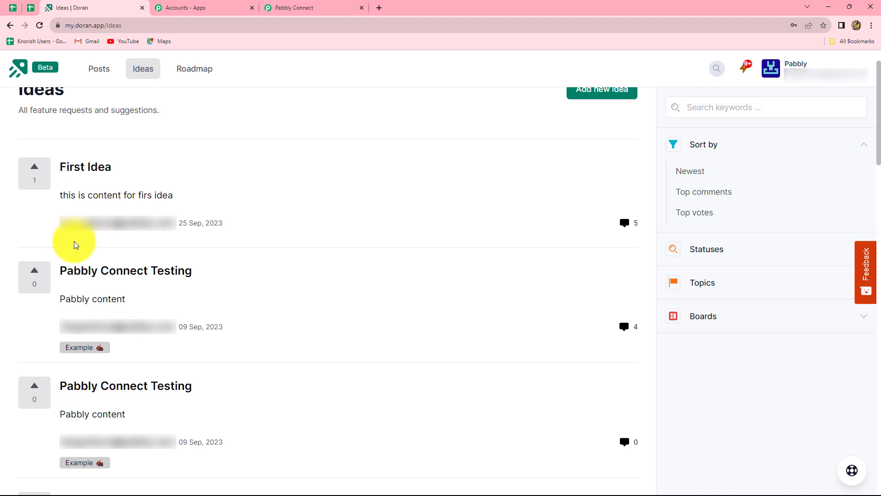
pyautogui.hotkey('ctrl', 'shift', 'n')
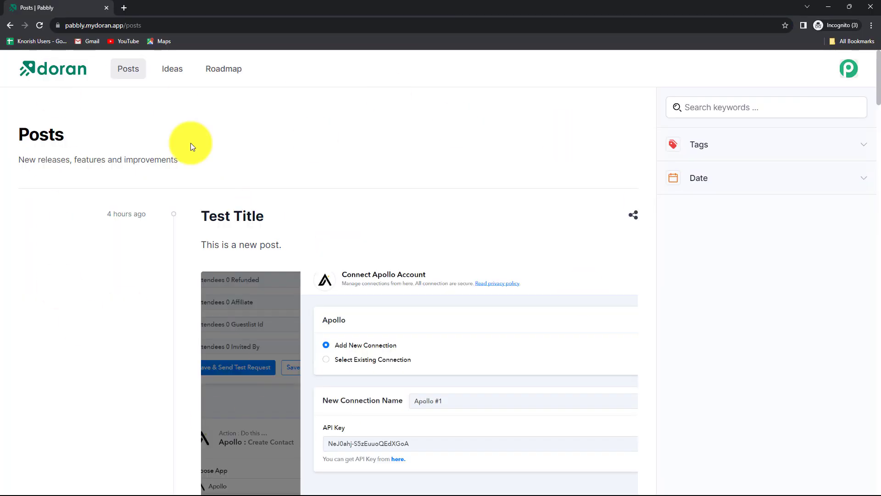
# Open the Pabbly Connect Testing idea from the public Ideas list
pyautogui.click(166, 73)
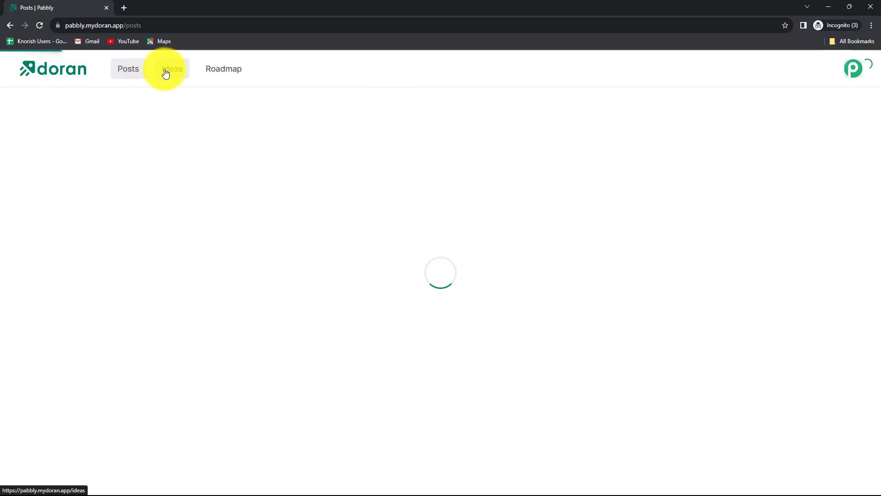
pyautogui.scroll(-3, 238, 285)
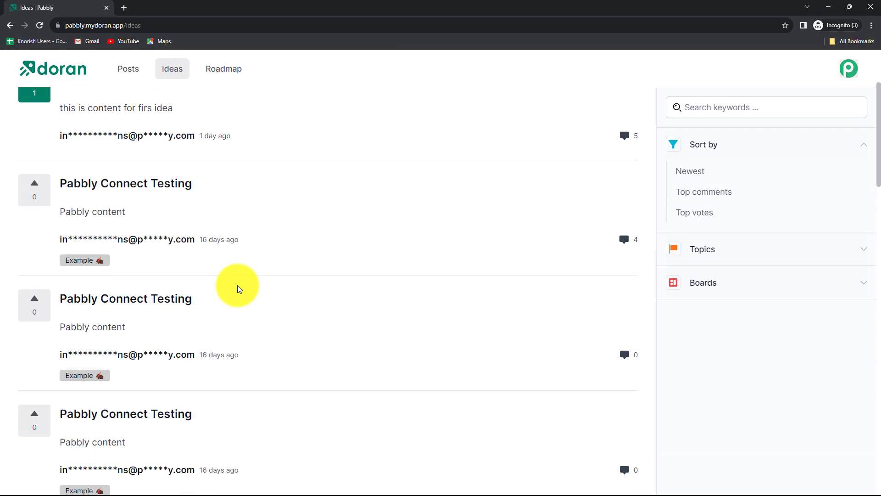
pyautogui.scroll(-2, 238, 290)
pyautogui.scroll(4, 238, 289)
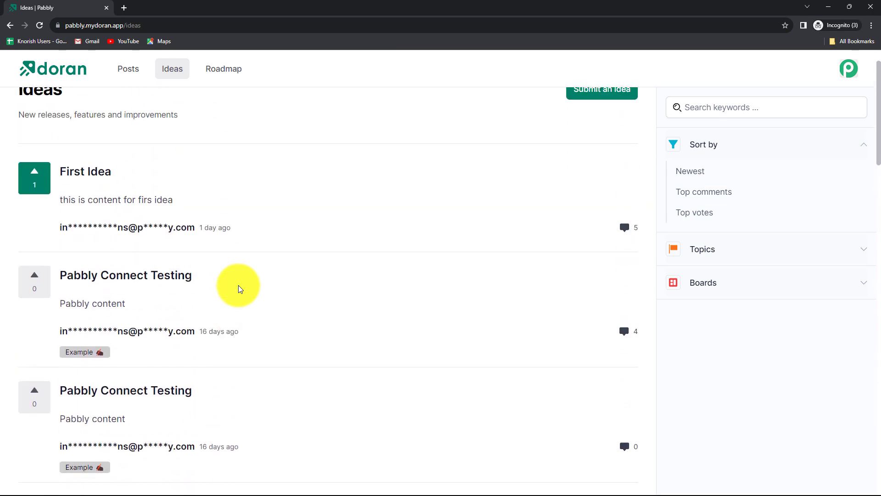
pyautogui.scroll(-4, 309, 405)
pyautogui.scroll(3, 310, 405)
pyautogui.scroll(-4, 309, 405)
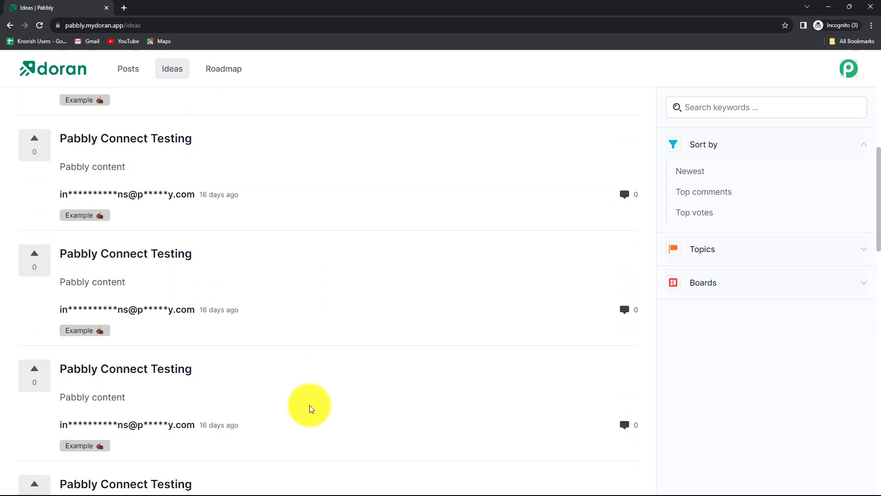
pyautogui.scroll(1, 309, 405)
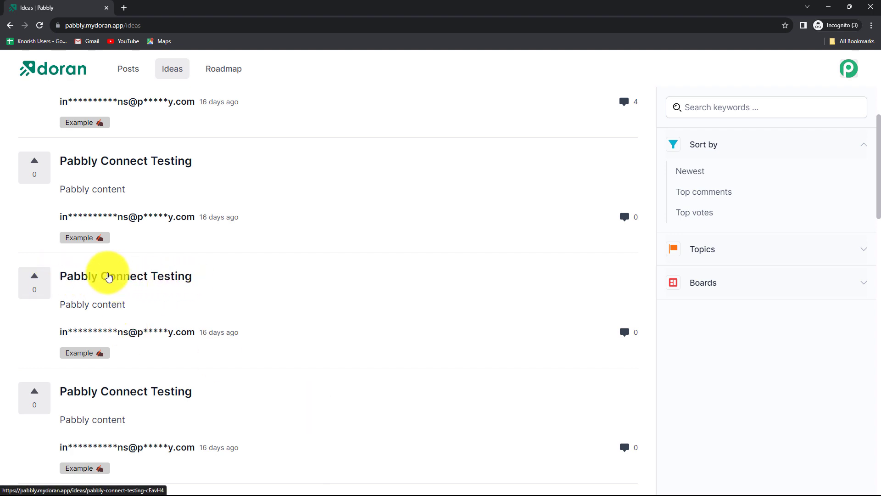
pyautogui.click(108, 275)
# Post the comment 'Test Comment' on the idea
pyautogui.scroll(-2, 337, 302)
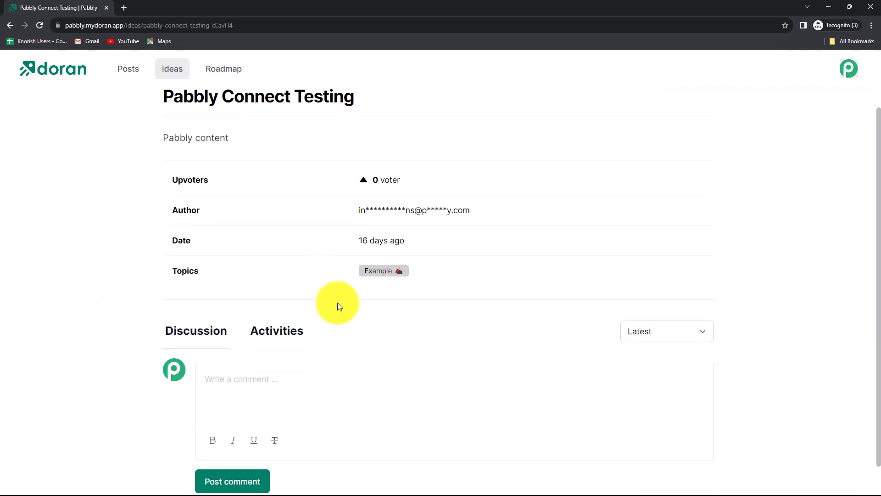
pyautogui.click(256, 361)
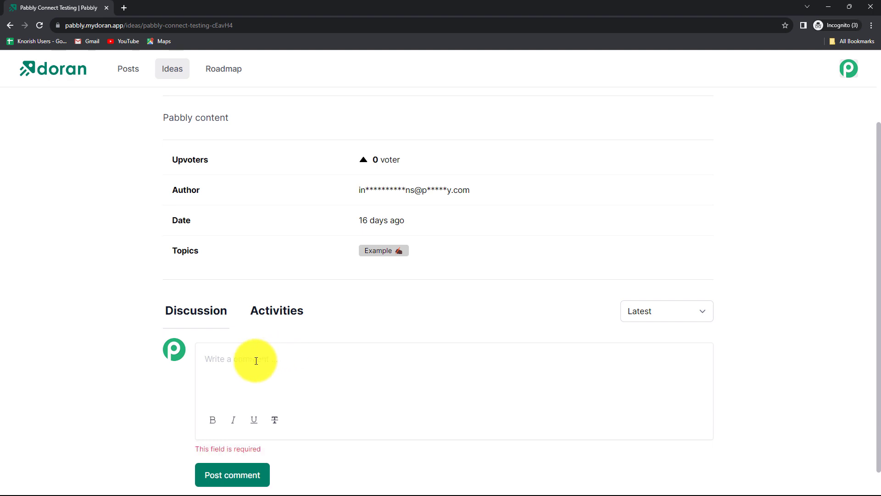
pyautogui.write('Tes')
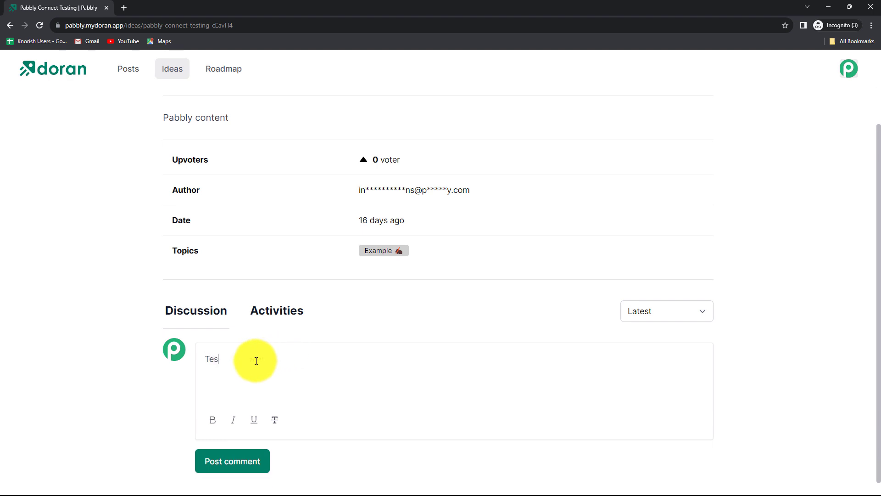
pyautogui.write('t Comment')
pyautogui.click(233, 461)
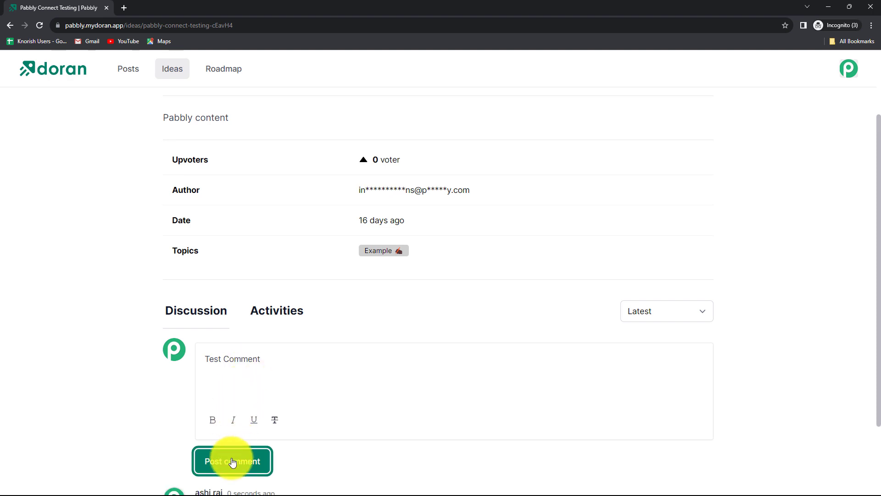
pyautogui.scroll(-2, 128, 365)
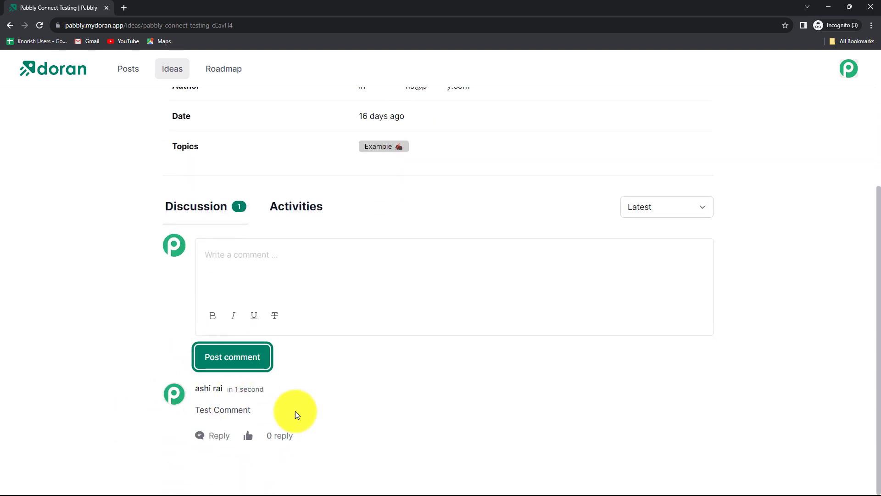
# Back in Pabbly Connect, check the captured response shows Content 'Test Comment'
pyautogui.click(829, 2)
pyautogui.click(291, 8)
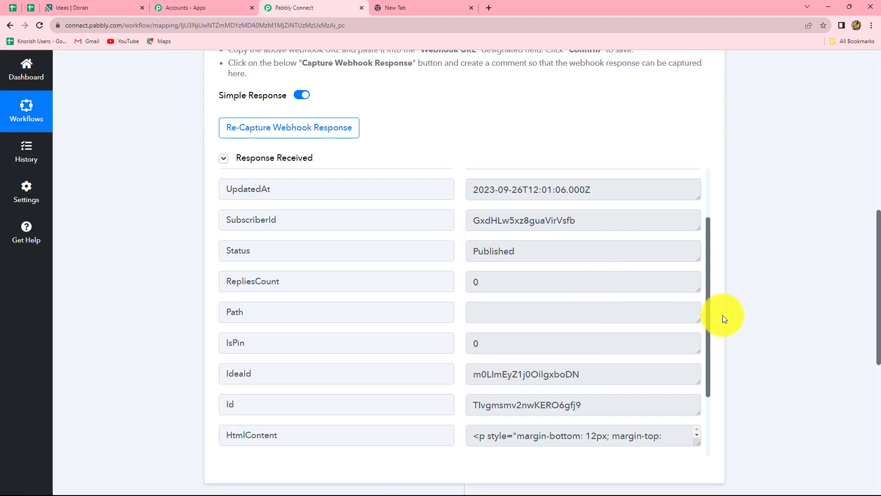
pyautogui.scroll(-3, 577, 316)
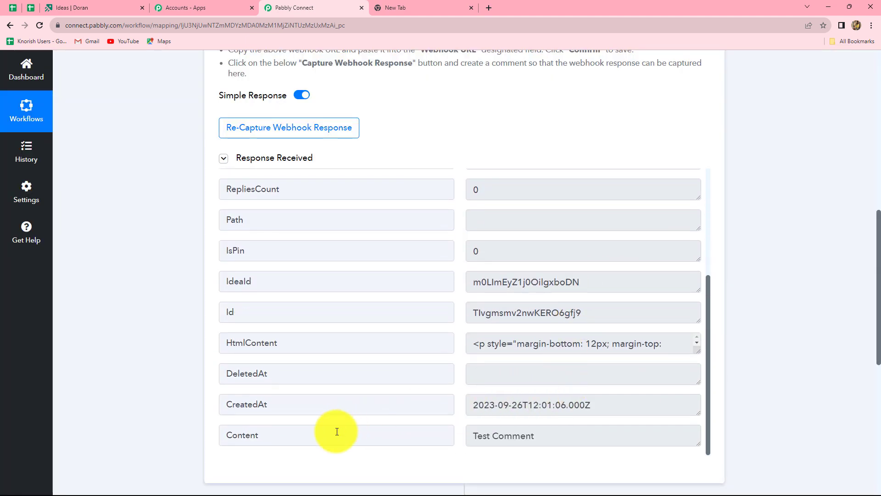
pyautogui.click(475, 436)
pyautogui.moveTo(476, 436); pyautogui.dragTo(535, 435)
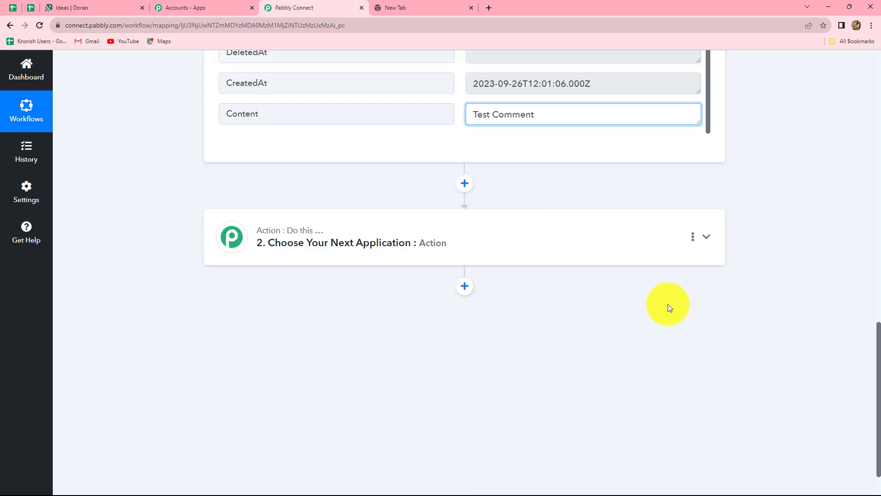
# Set the action step to Gmail's Send Email event and begin connecting the Gmail account
pyautogui.scroll(-7, 633, 317)
pyautogui.click(319, 248)
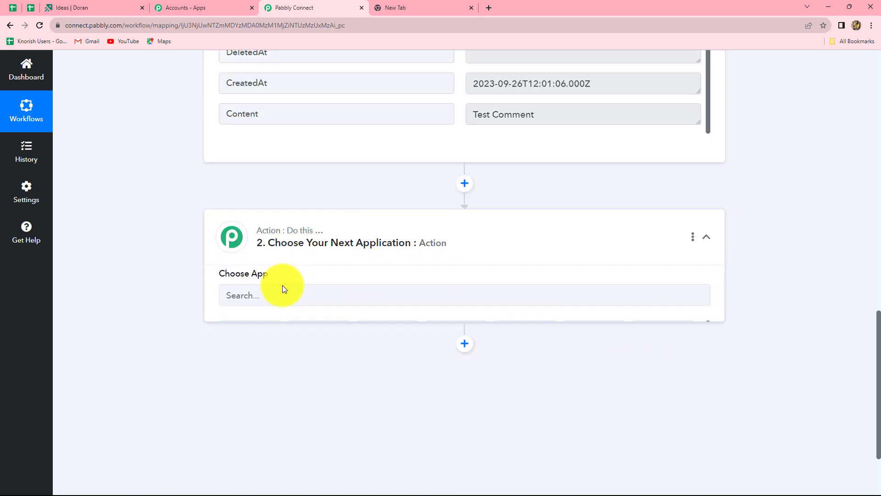
pyautogui.write('Gmai')
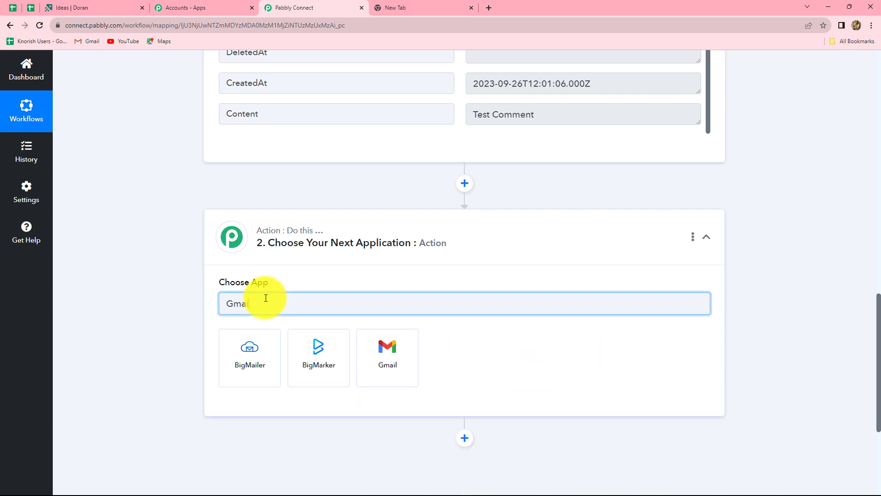
pyautogui.click(323, 380)
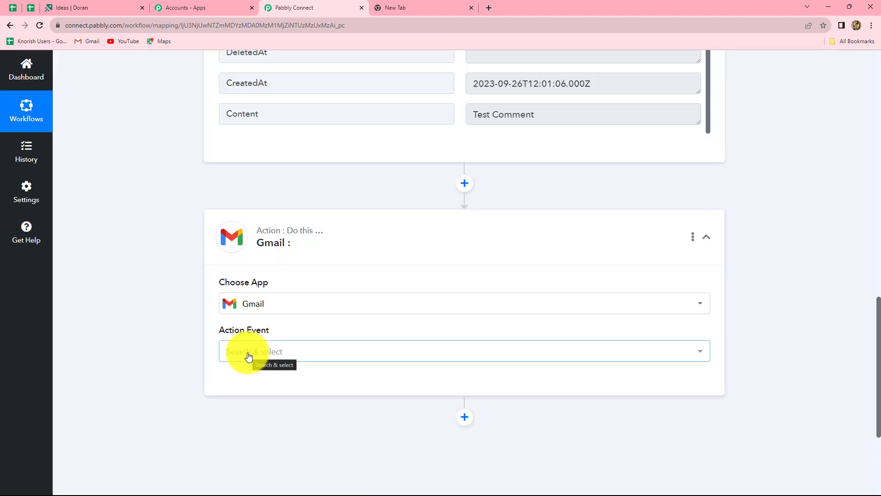
pyautogui.click(249, 356)
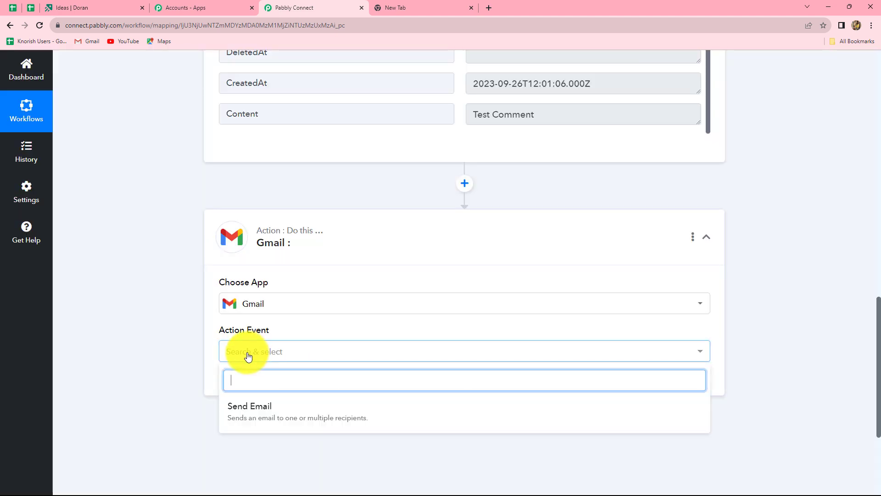
pyautogui.click(238, 409)
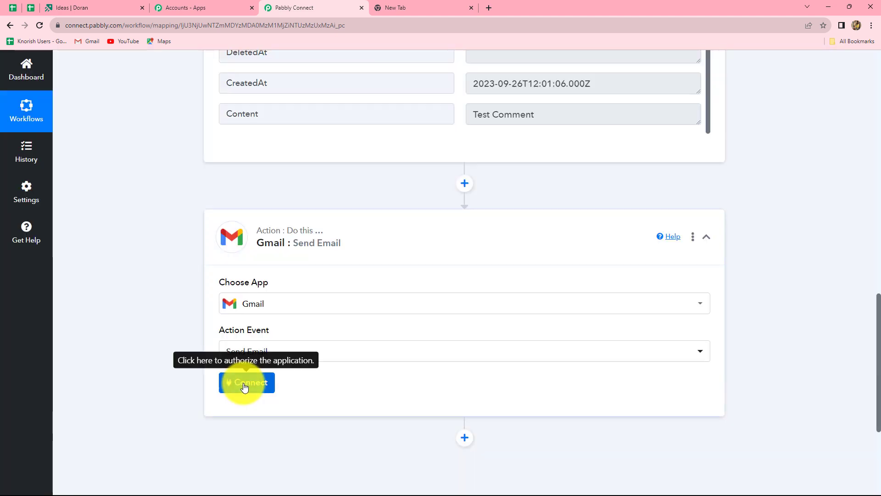
pyautogui.click(244, 384)
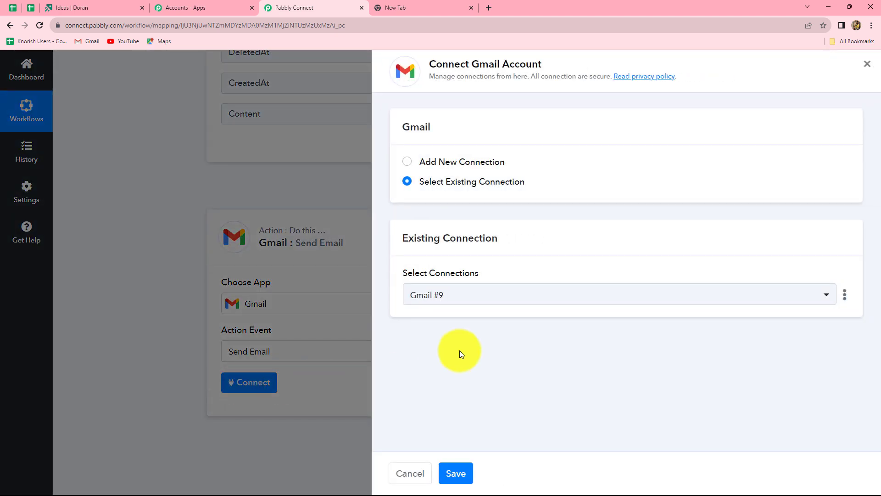
# Add a new Gmail connection by signing in with a Google account and allowing Pabbly Connect access
pyautogui.click(408, 164)
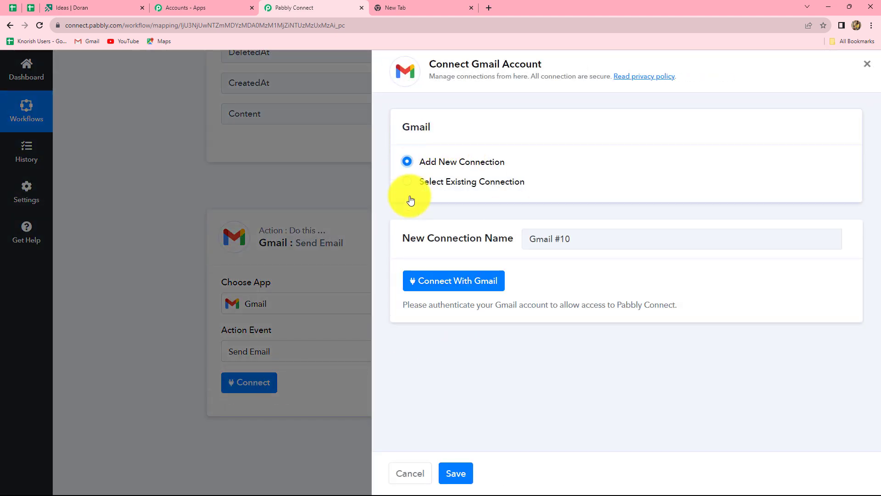
pyautogui.click(426, 286)
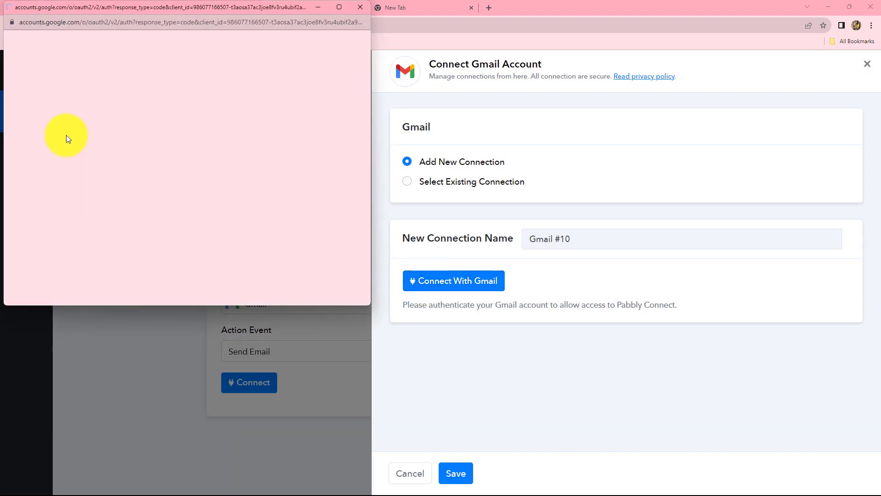
pyautogui.click(112, 188)
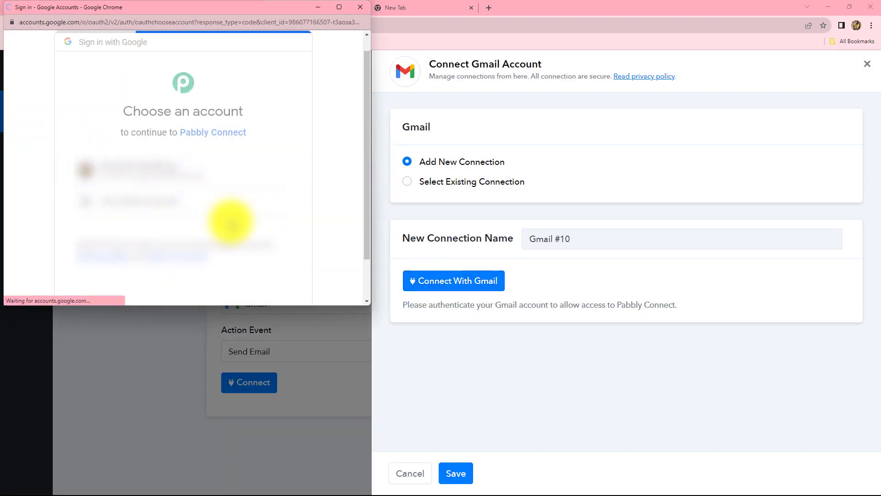
pyautogui.scroll(-5, 230, 221)
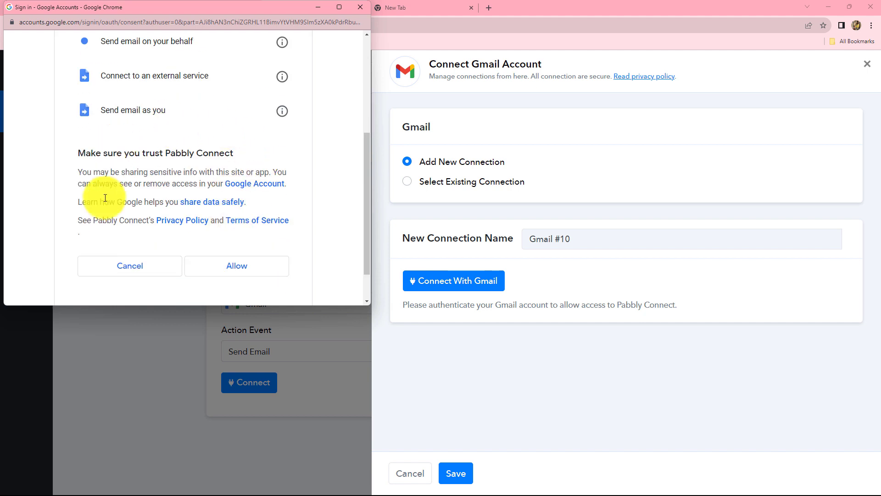
pyautogui.click(237, 271)
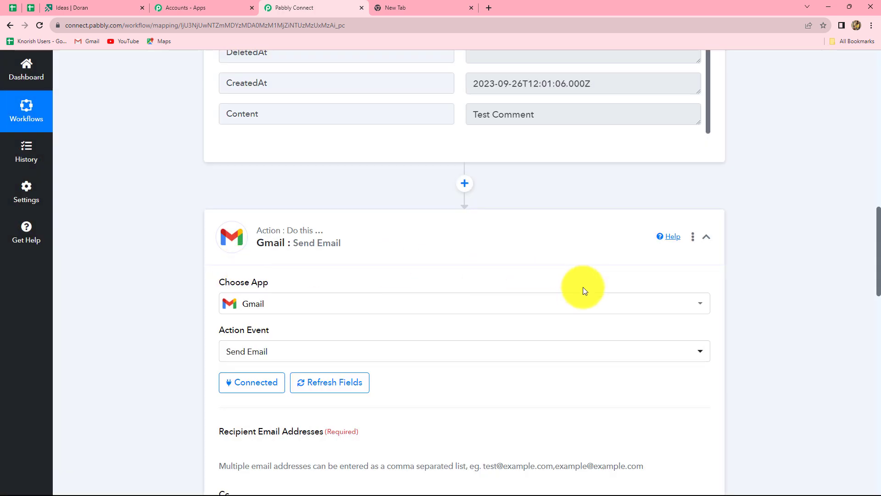
# Enter the test recipient's email address in Recipient Email Addresses
pyautogui.scroll(-7, 582, 288)
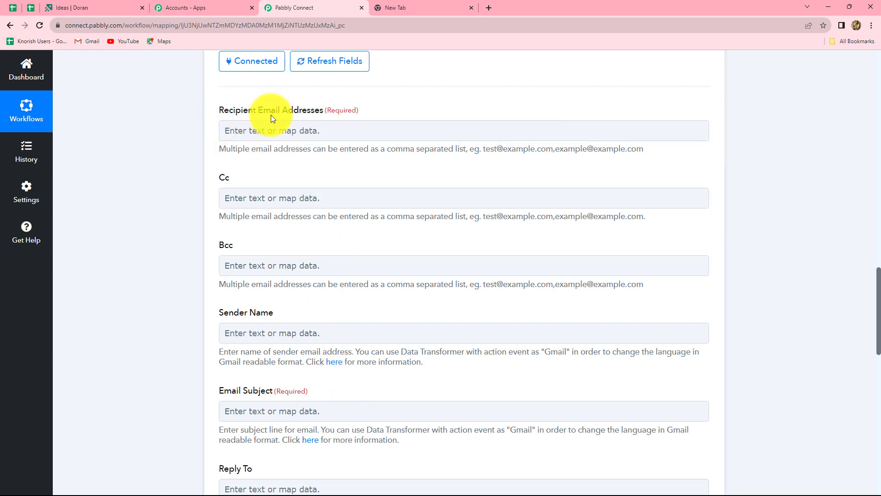
pyautogui.click(292, 131)
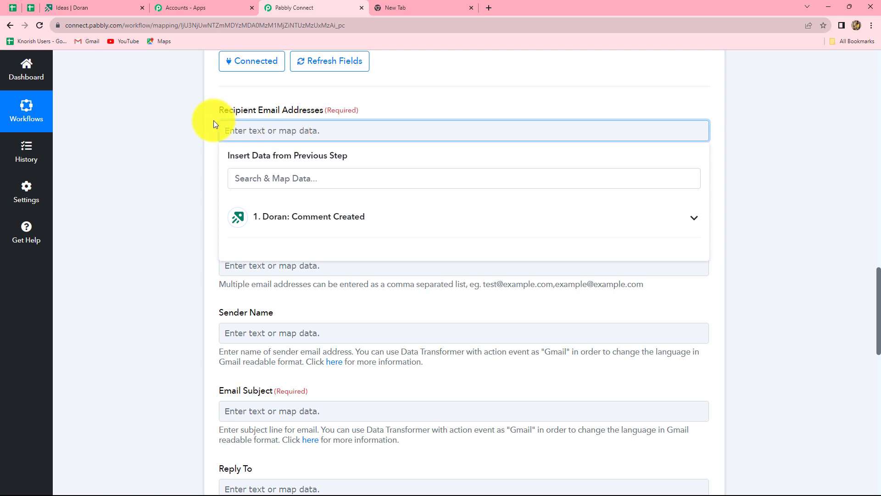
pyautogui.click(288, 127)
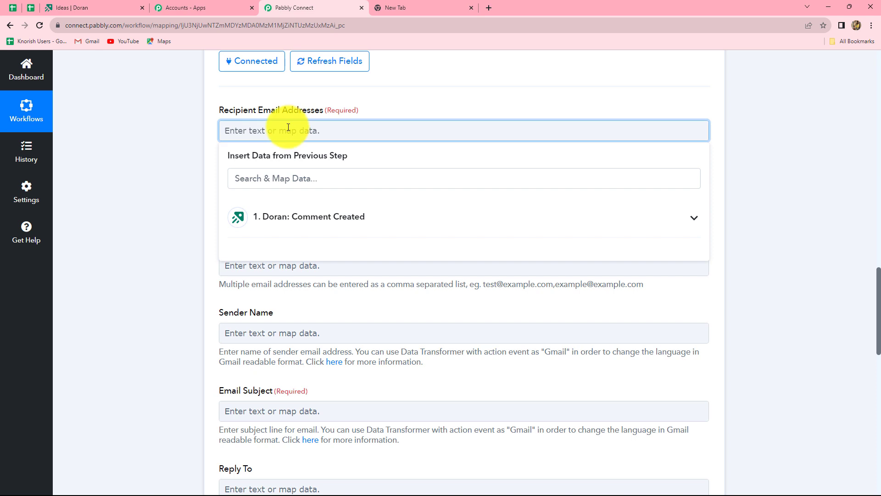
pyautogui.click(770, 211)
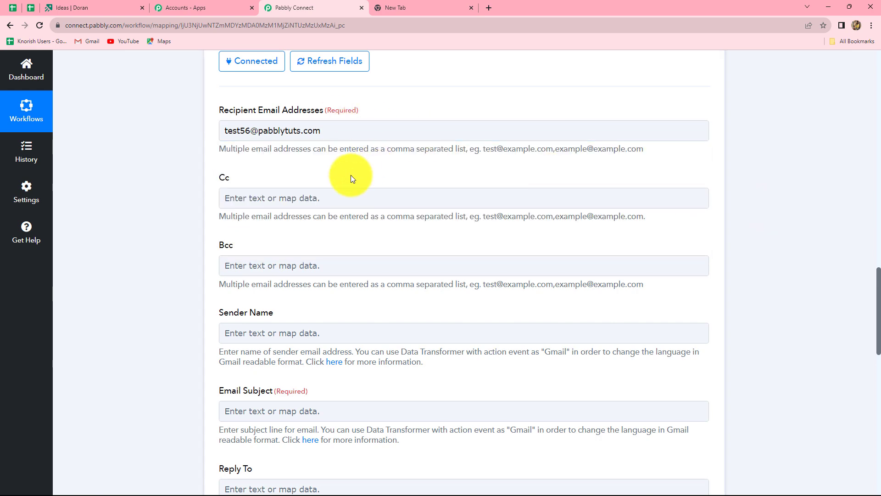
pyautogui.scroll(-2, 293, 158)
pyautogui.scroll(2, 268, 152)
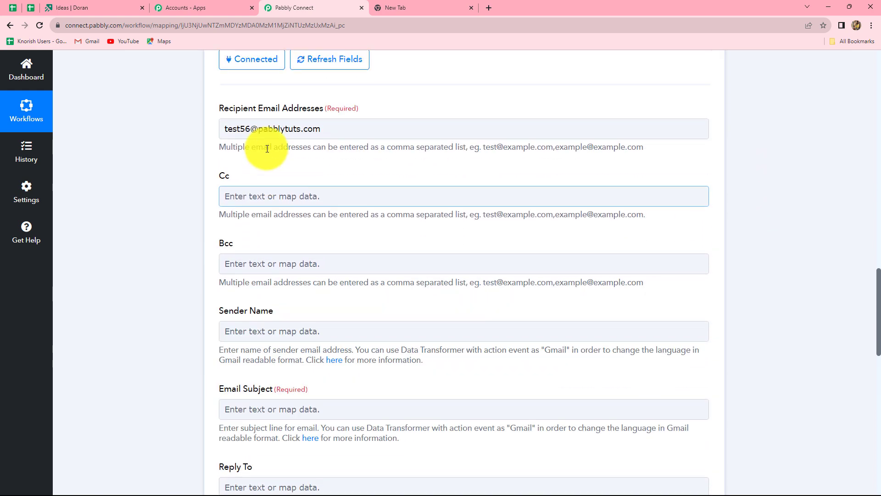
pyautogui.click(233, 139)
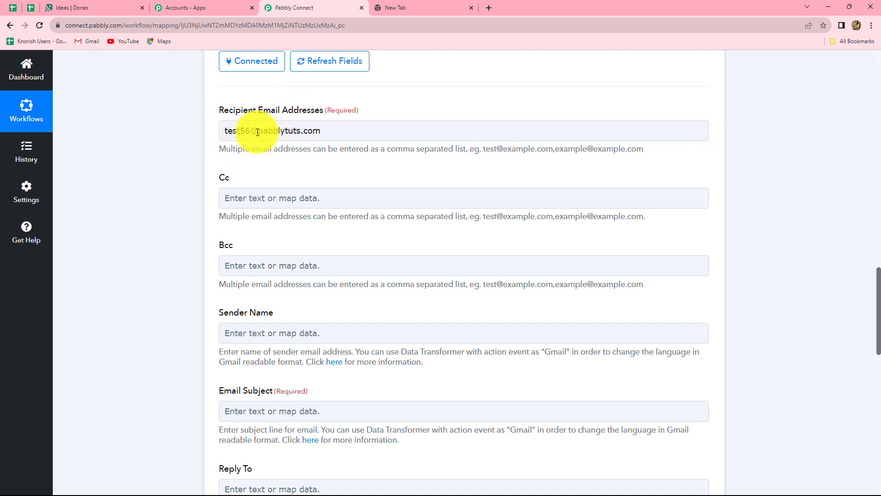
pyautogui.scroll(-5, 309, 164)
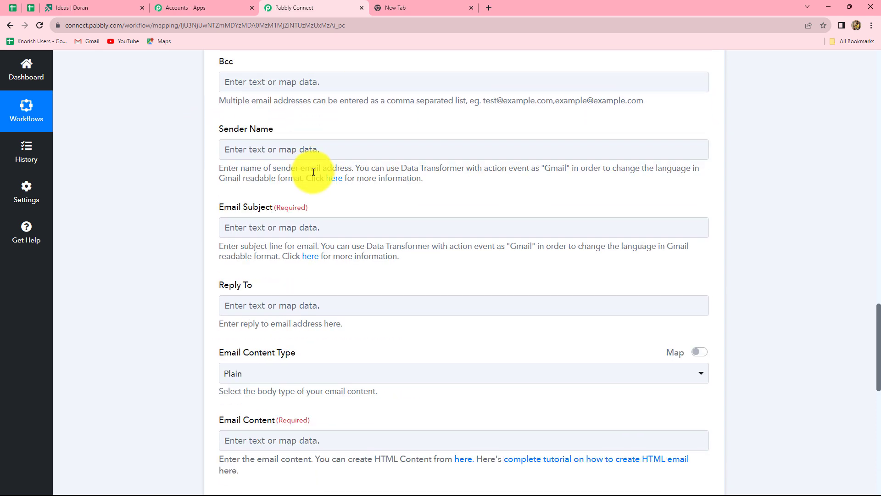
pyautogui.scroll(2, 281, 127)
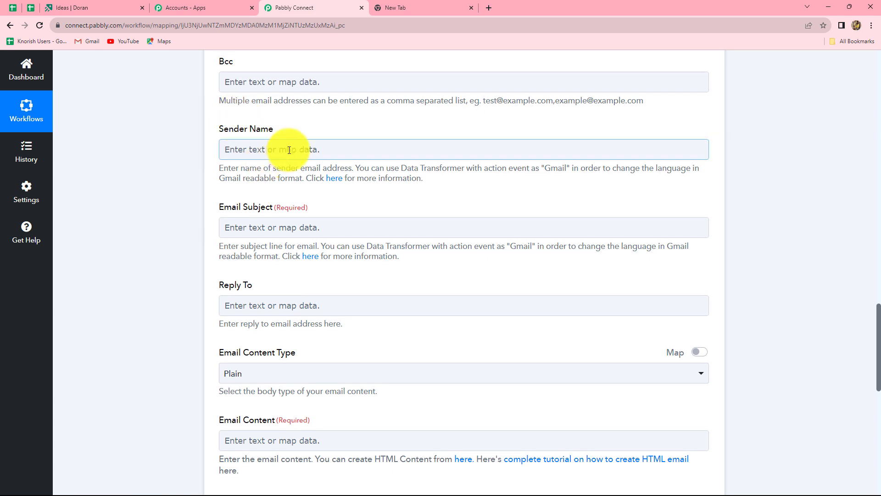
pyautogui.scroll(-1, 295, 175)
# Set the email subject to 'New Comment on Idea'
pyautogui.click(269, 184)
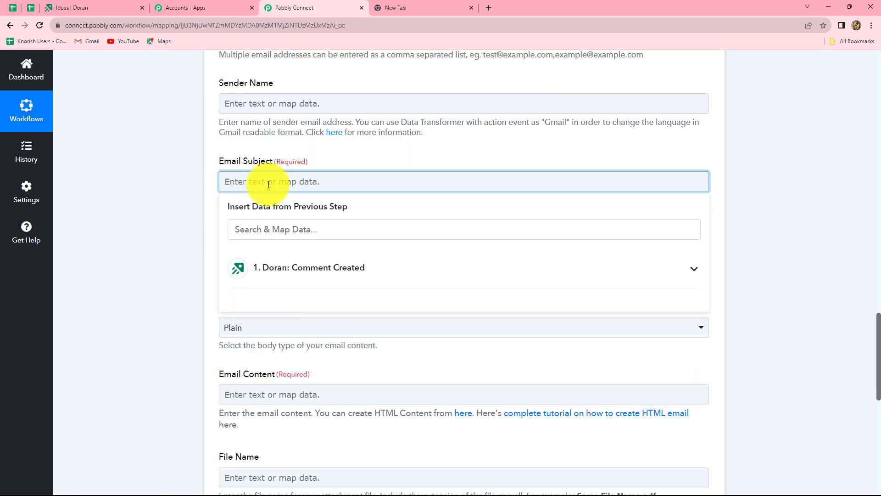
pyautogui.write('New Comment on Idea')
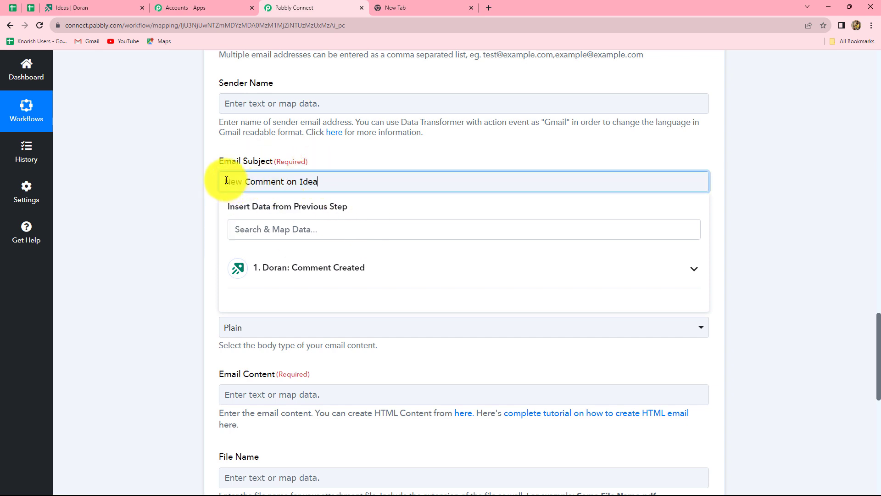
pyautogui.moveTo(224, 182); pyautogui.dragTo(307, 182)
pyautogui.click(815, 206)
pyautogui.scroll(-5, 380, 217)
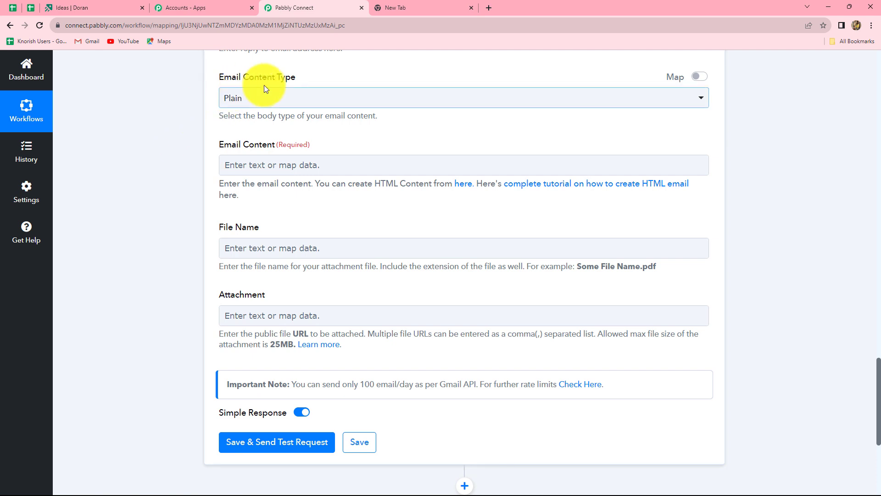
# Map the Doran Comment Created trigger's Content field (Test Comment) into Email Content
pyautogui.click(248, 166)
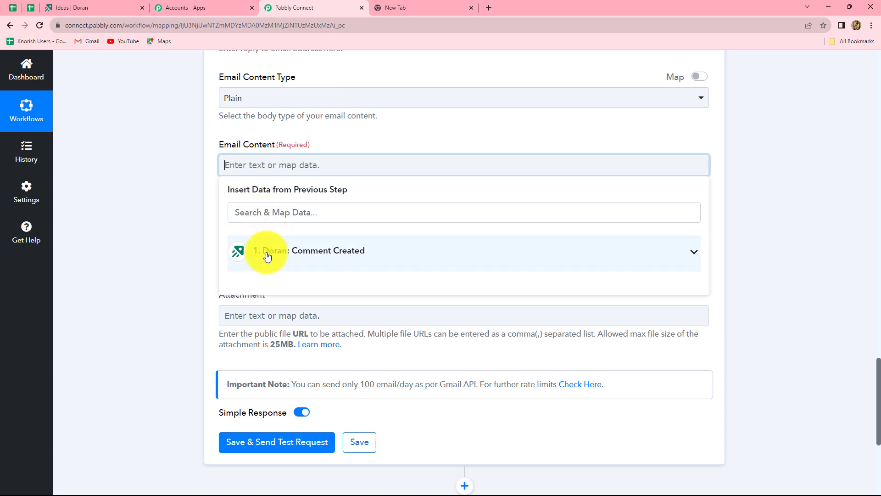
pyautogui.click(289, 255)
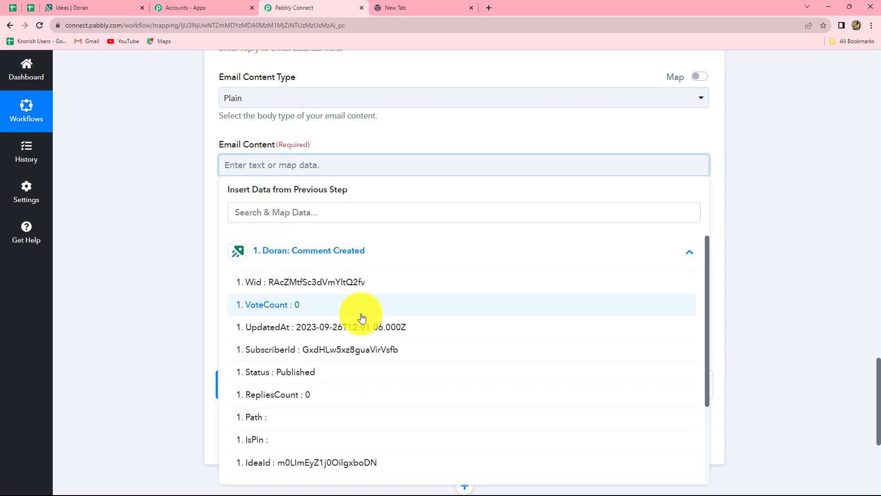
pyautogui.scroll(-3, 374, 349)
pyautogui.scroll(-2, 378, 351)
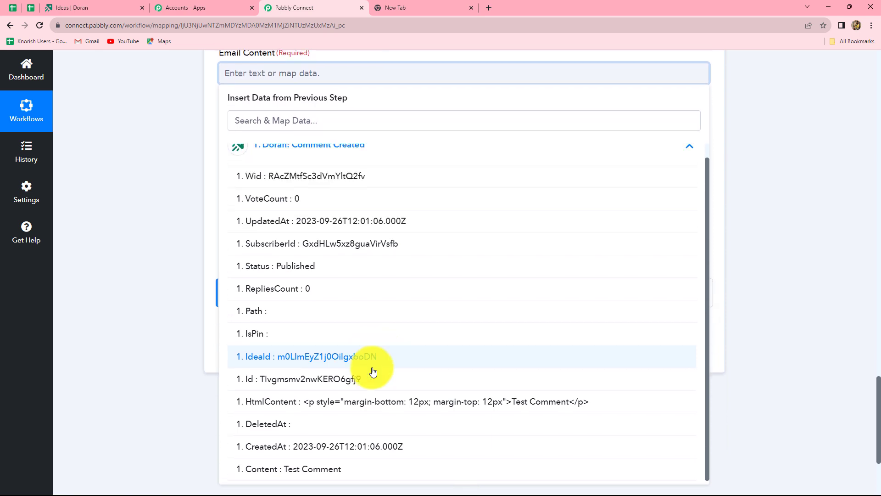
pyautogui.click(303, 468)
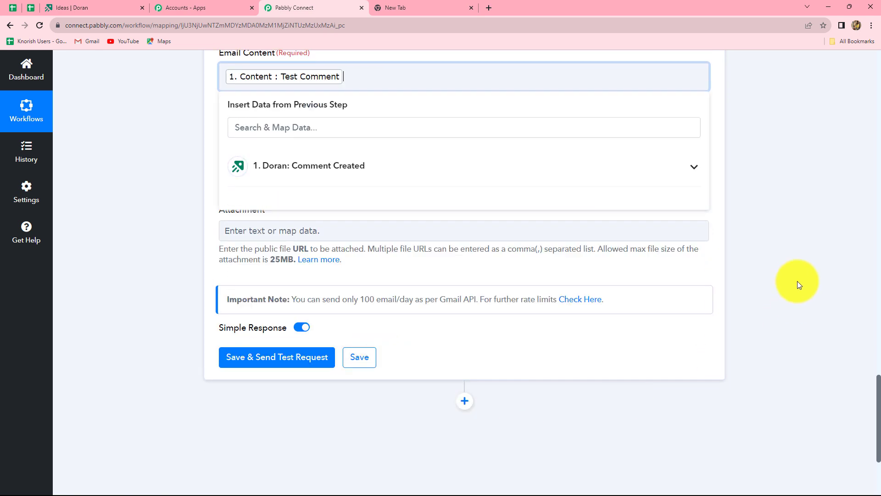
pyautogui.click(797, 285)
# Review the mapped Test Comment value in the Email Content field
pyautogui.scroll(2, 194, 174)
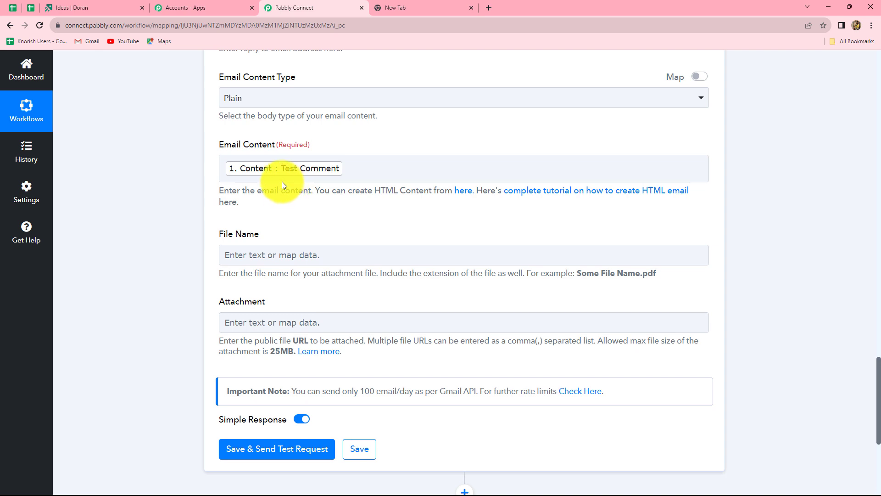
pyautogui.click(244, 172)
pyautogui.click(301, 143)
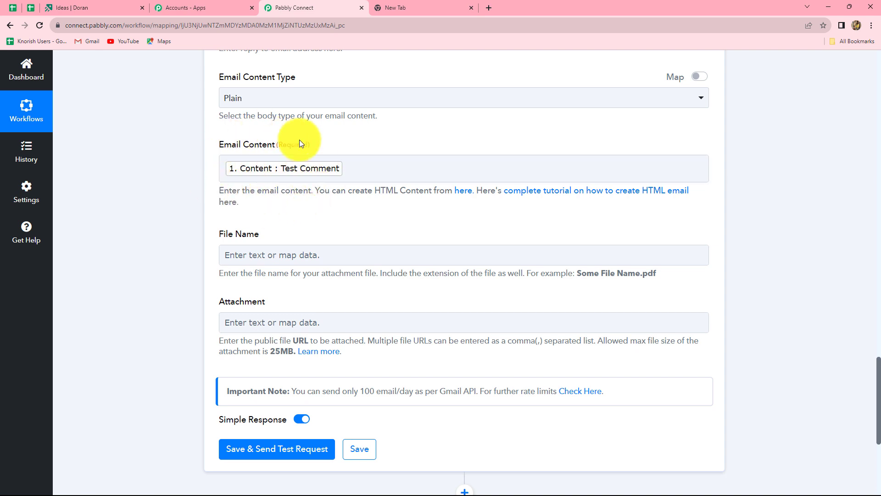
pyautogui.click(218, 179)
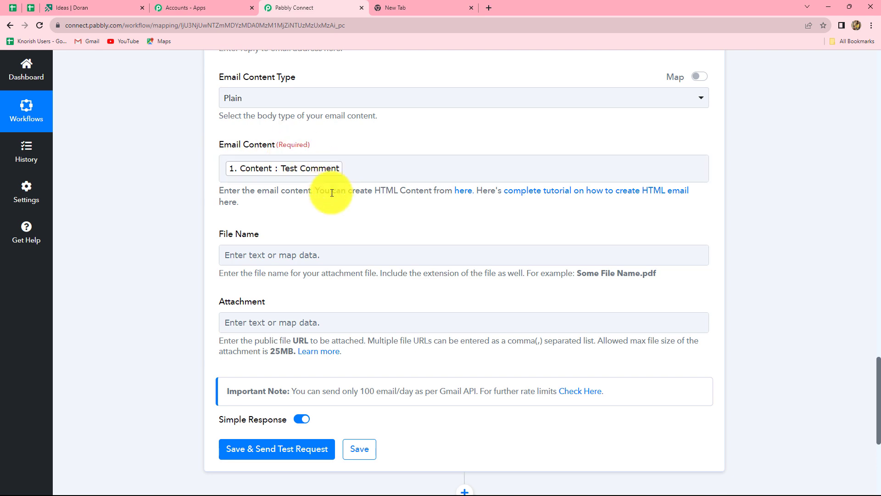
pyautogui.click(257, 173)
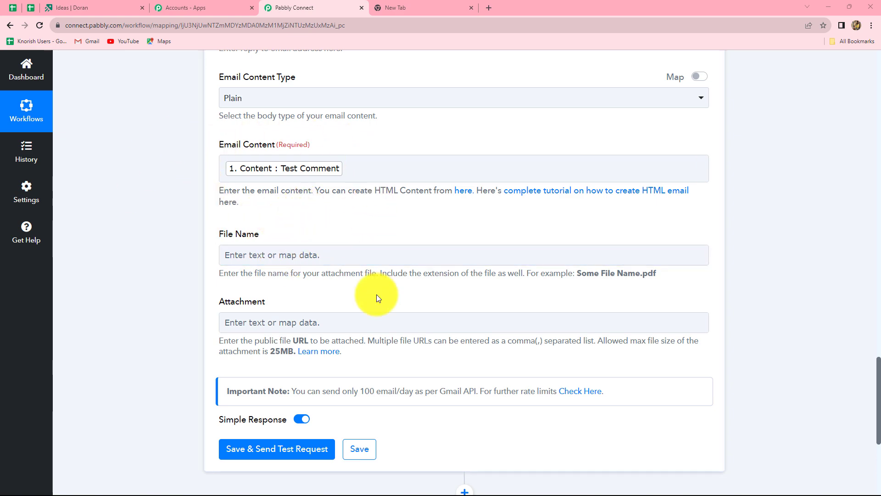
pyautogui.scroll(4, 376, 293)
pyautogui.scroll(-5, 376, 294)
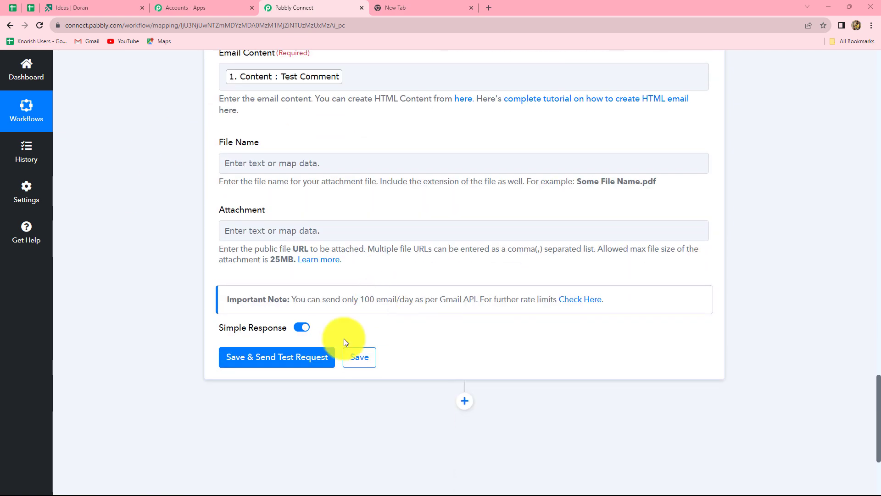
# Save the Gmail step and send a test, confirming Done 1, status sent, 1485 emails remaining
pyautogui.click(271, 357)
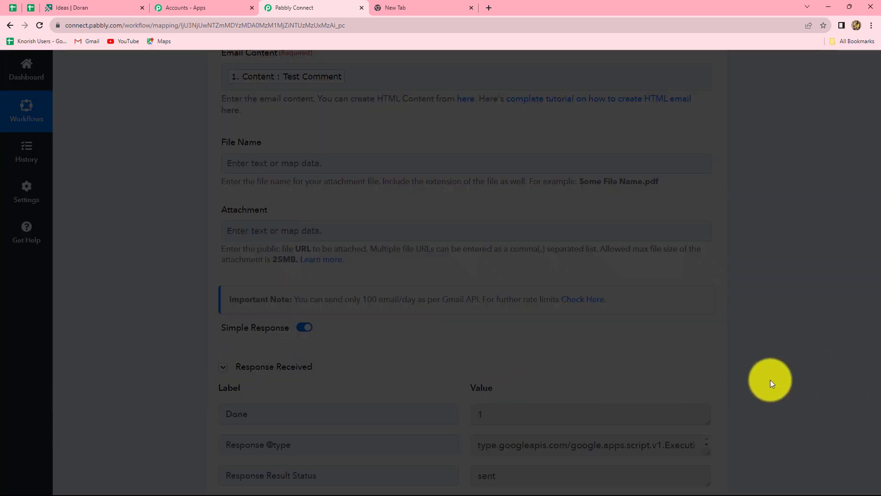
pyautogui.scroll(-4, 770, 379)
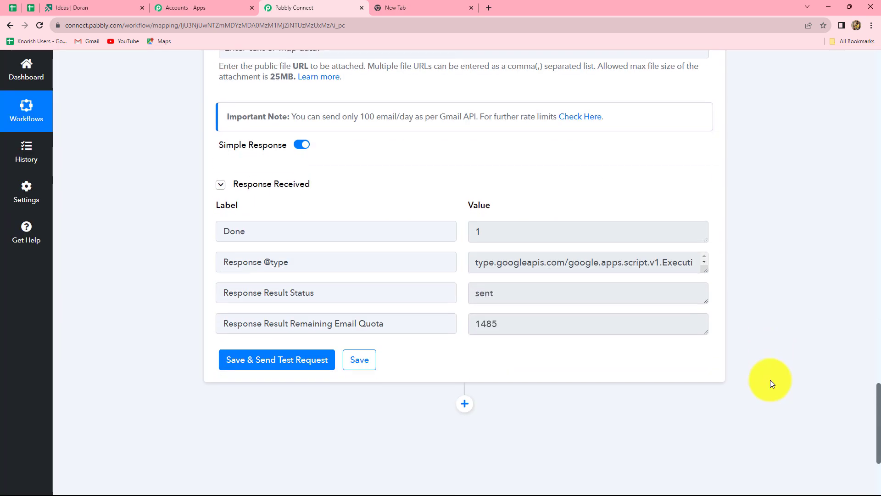
pyautogui.doubleClick(479, 233)
pyautogui.doubleClick(484, 293)
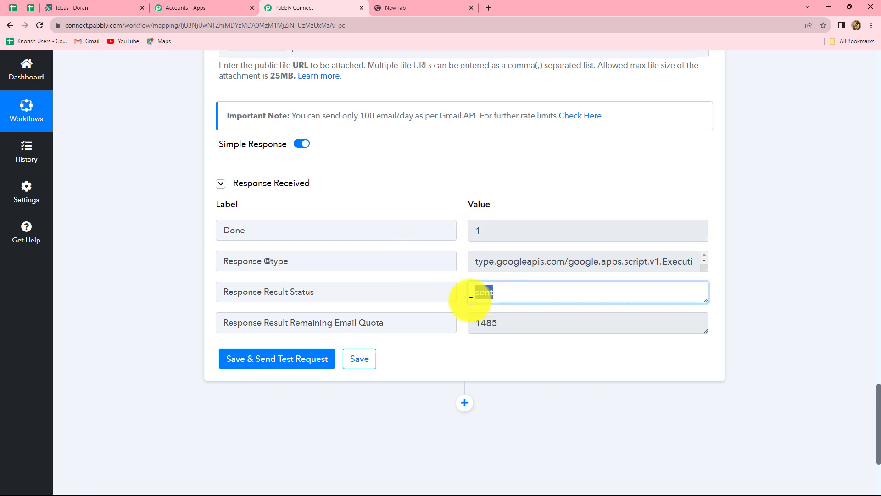
pyautogui.click(517, 292)
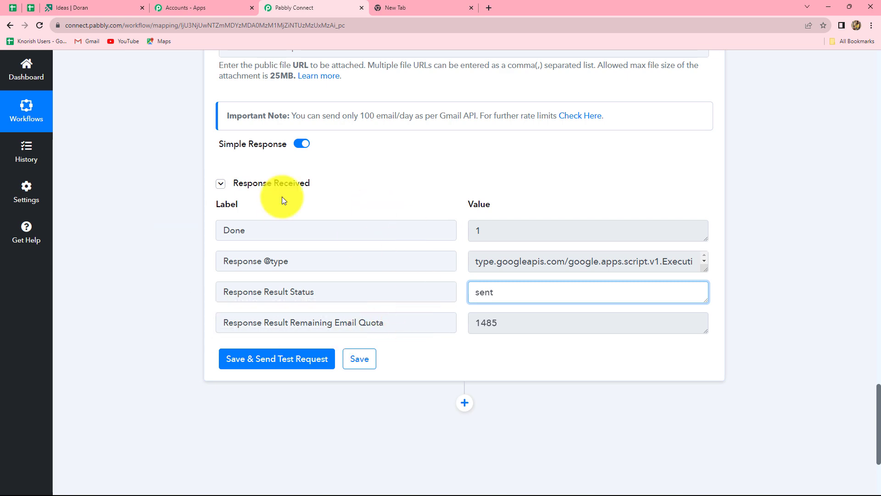
pyautogui.scroll(1, 459, 310)
pyautogui.scroll(4, 388, 325)
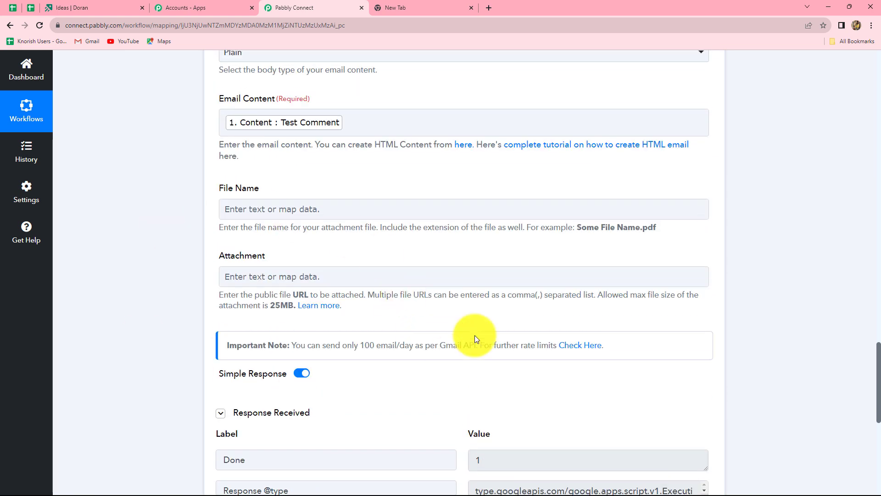
# Verify the 'New Comment on Idea' email in Gmail reads Test Comment, then return to the workflow
pyautogui.hotkey('alt', 'Tab')
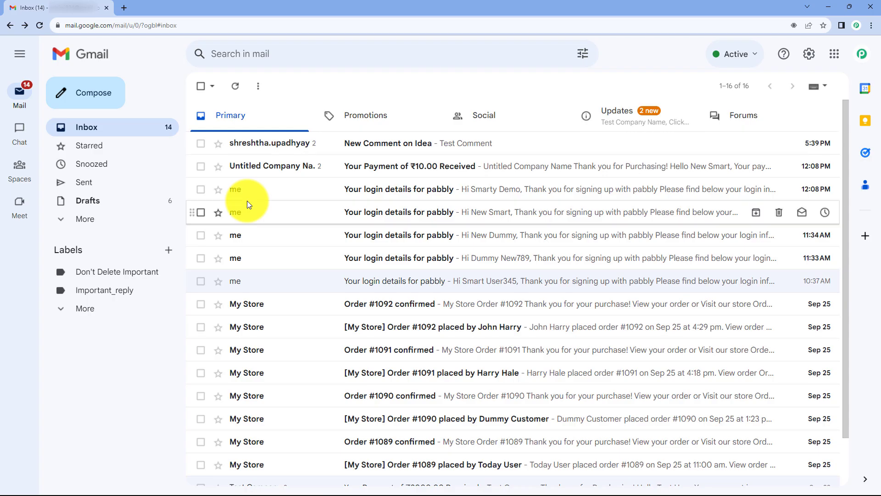
pyautogui.click(283, 143)
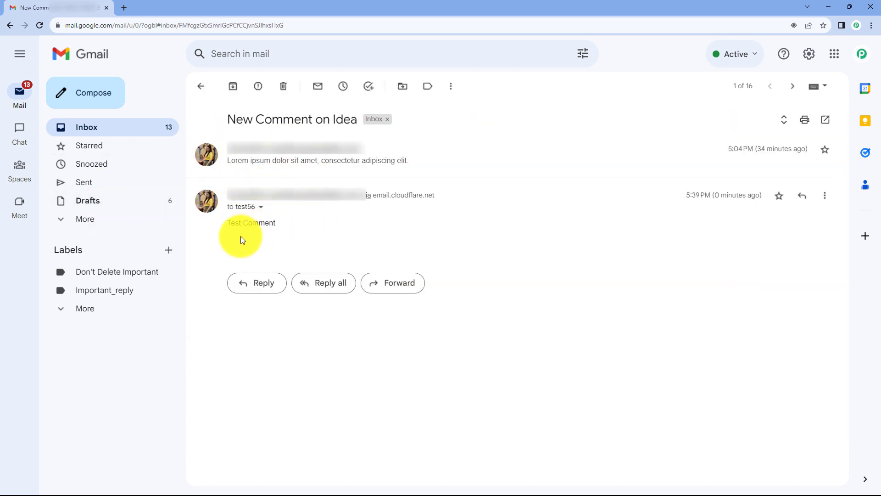
pyautogui.moveTo(230, 219); pyautogui.dragTo(277, 227)
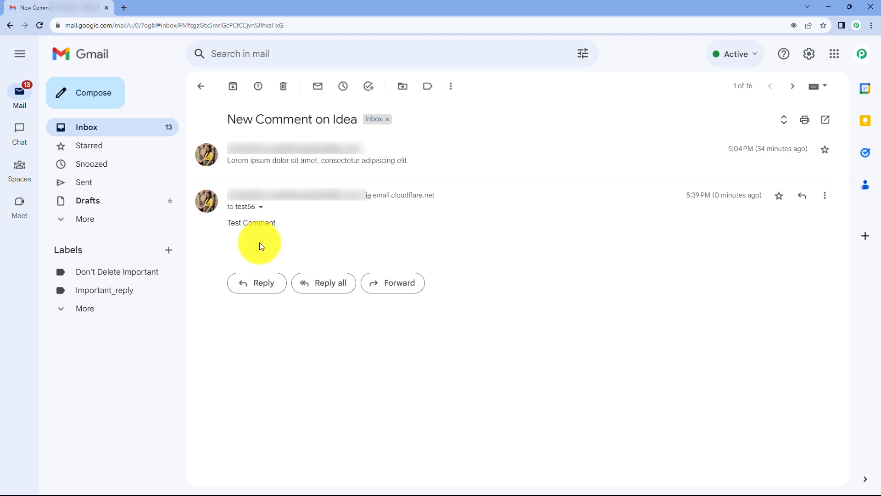
pyautogui.click(828, 6)
pyautogui.scroll(20, 310, 315)
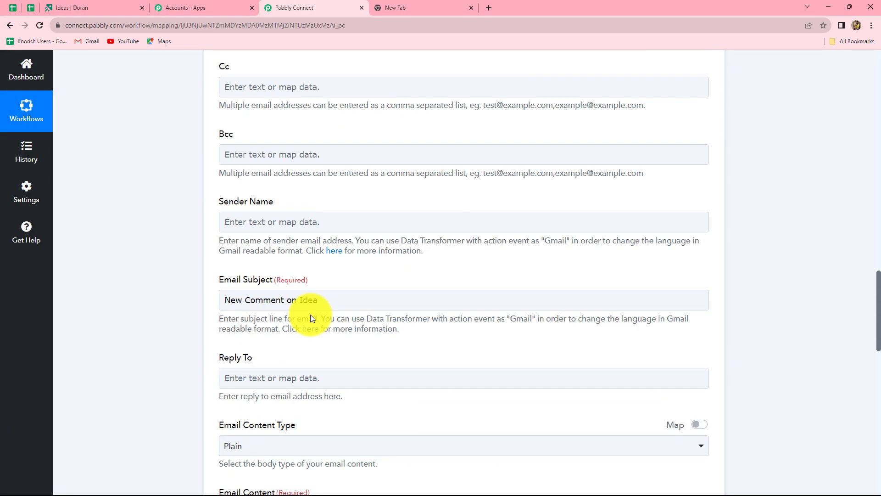